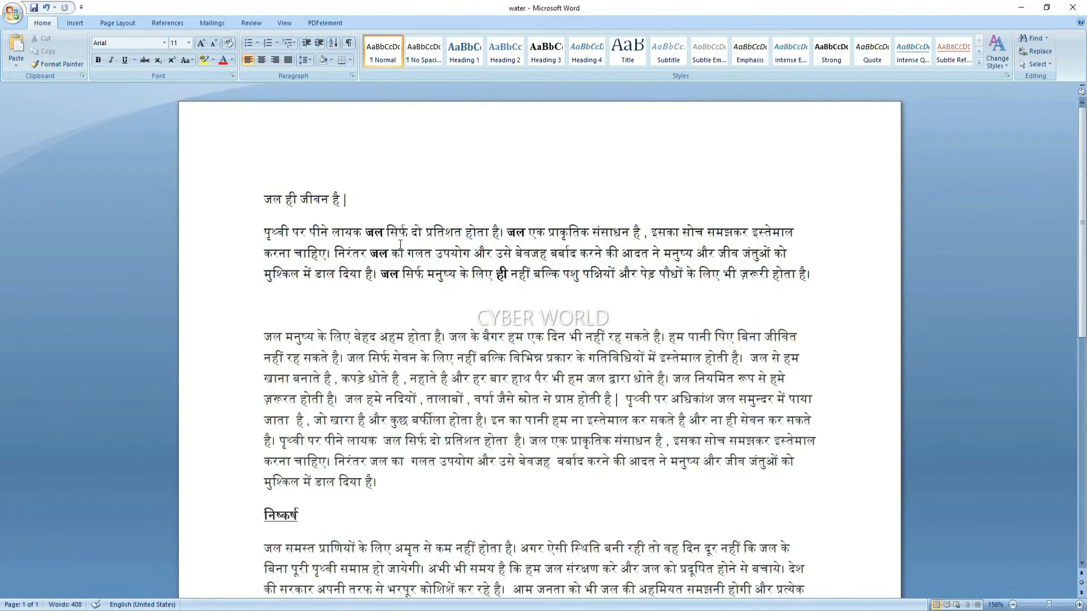
Place the insertion point after the Hindi heading in the Word essay
{"action": "left_click", "coordinate": [383, 186]}
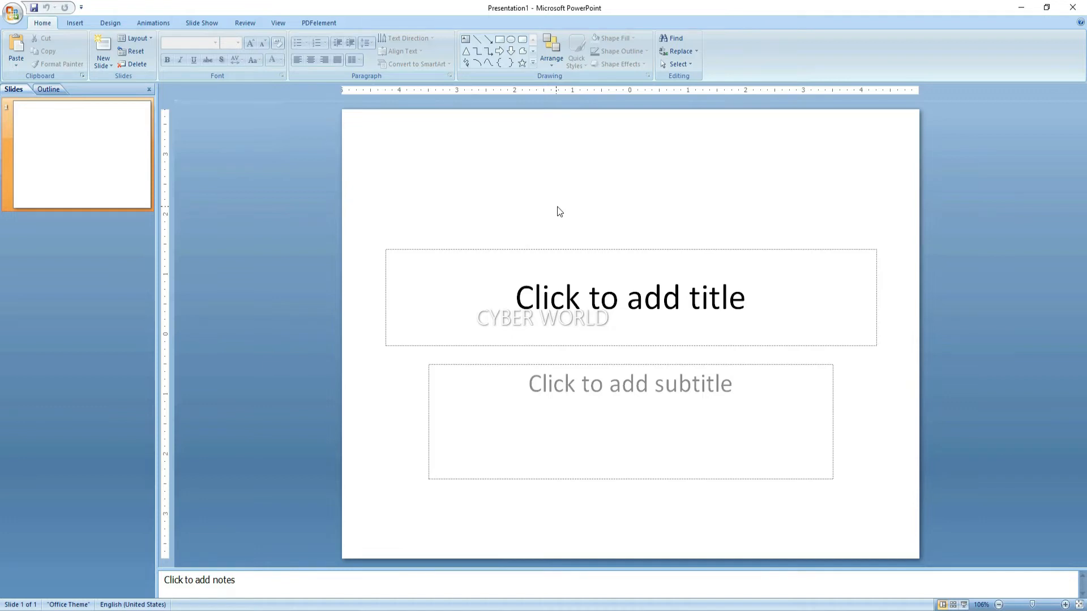
{"action": "left_click", "coordinate": [11, 12]}
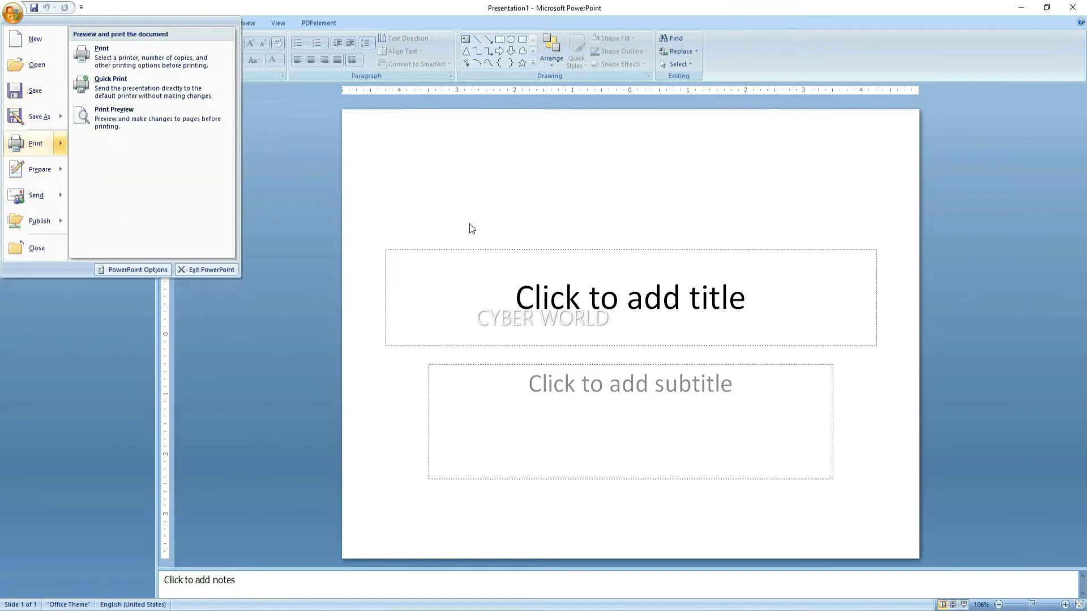
{"action": "left_click", "coordinate": [498, 213]}
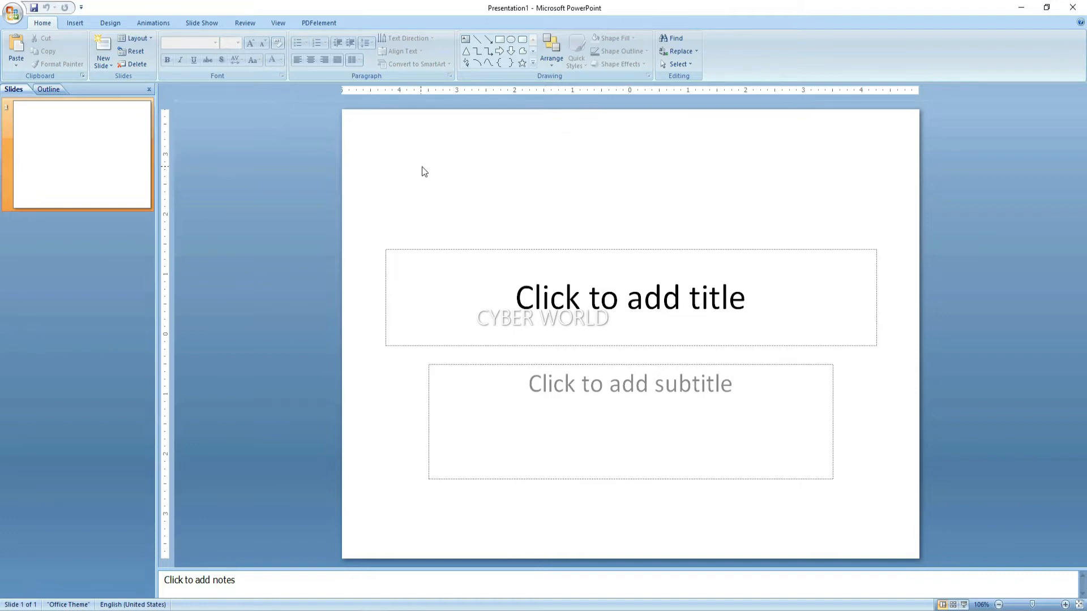
Put the empty 'Click to add title' placeholder into text-editing mode
{"action": "left_click", "coordinate": [456, 298]}
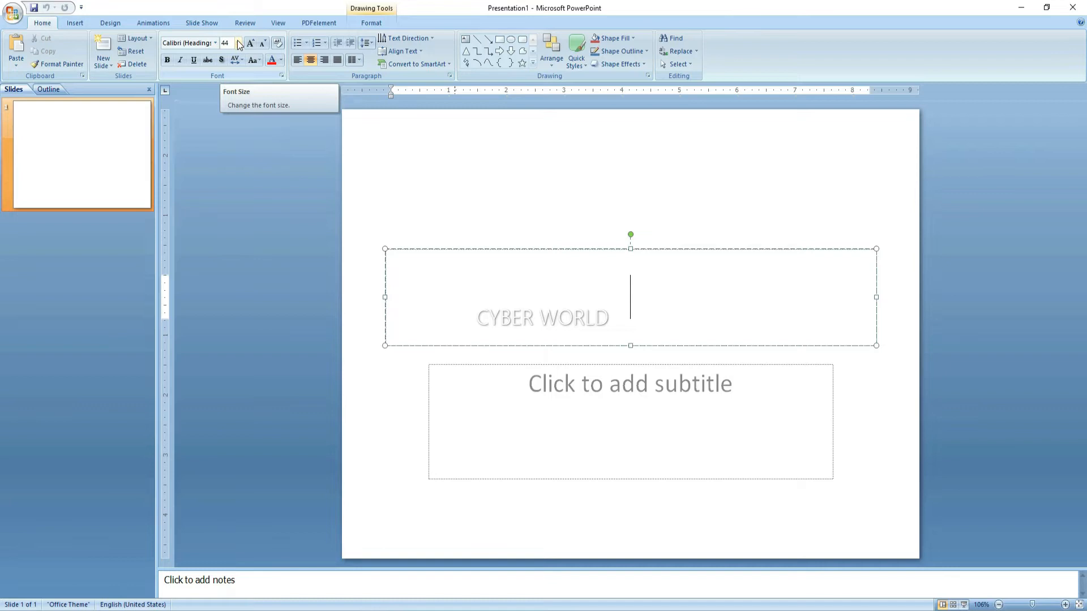
{"action": "left_click", "coordinate": [463, 175]}
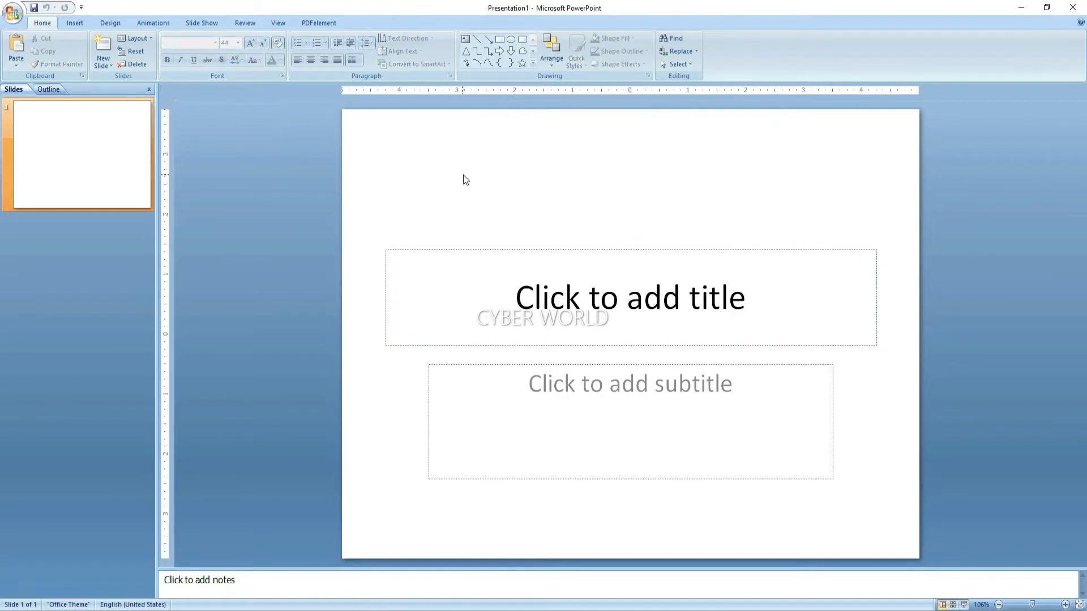
{"action": "left_click", "coordinate": [458, 278]}
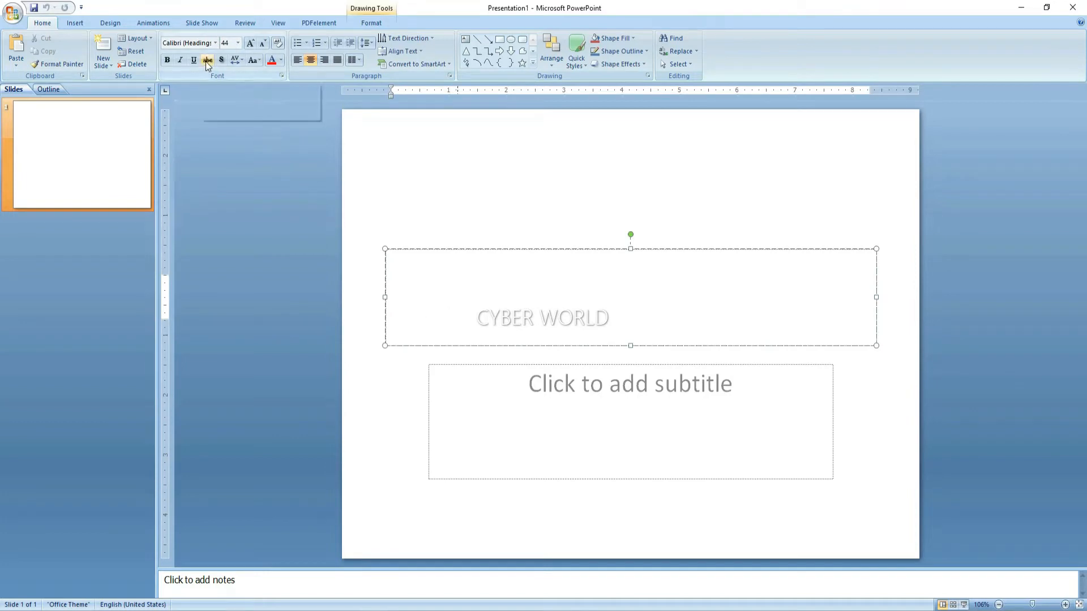
{"action": "left_click", "coordinate": [309, 108]}
{"action": "left_click", "coordinate": [454, 253]}
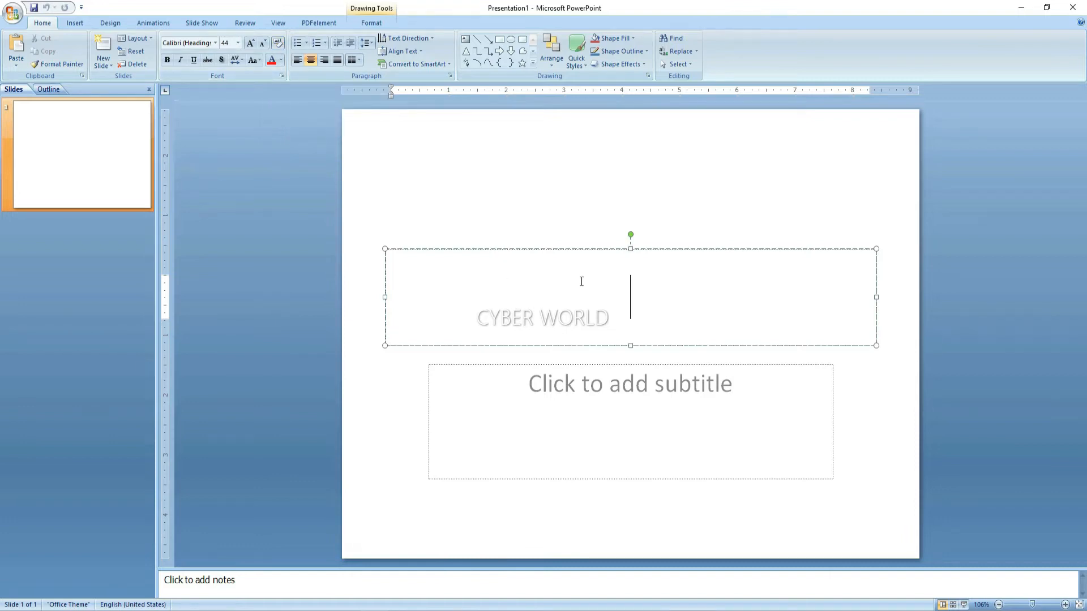
Enter 'cyber world' as the title and make it bold, red, italic and underlined
{"action": "type", "text": "cyber world"}
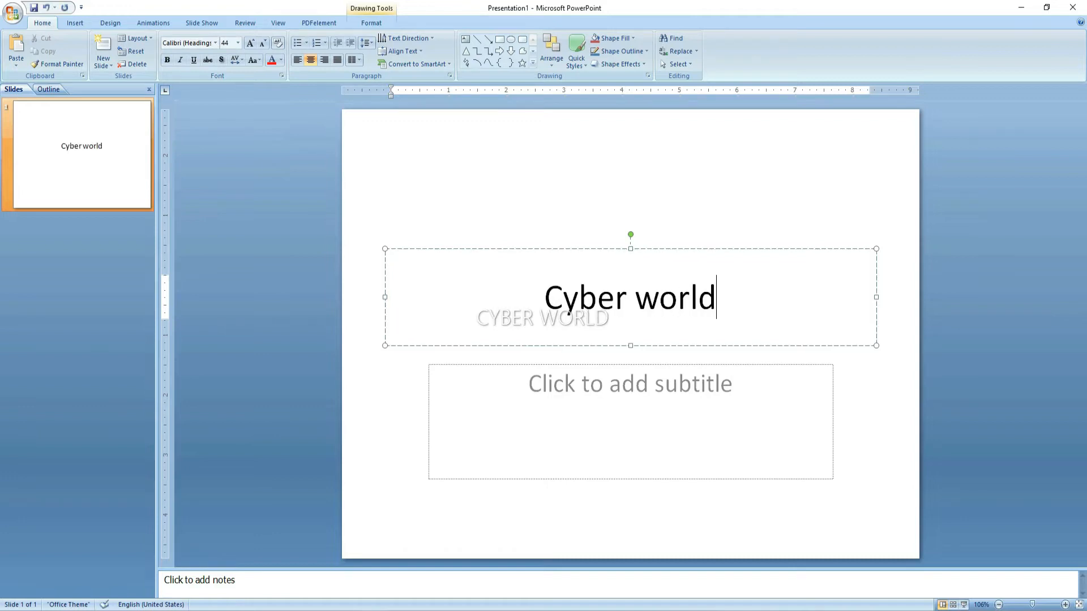
{"action": "key", "text": "ctrl+a"}
{"action": "left_click", "coordinate": [167, 60]}
{"action": "left_click", "coordinate": [278, 62]}
{"action": "left_click", "coordinate": [281, 149]}
{"action": "key", "text": "ctrl+i"}
{"action": "key", "text": "ctrl+u"}
{"action": "left_click", "coordinate": [734, 304]}
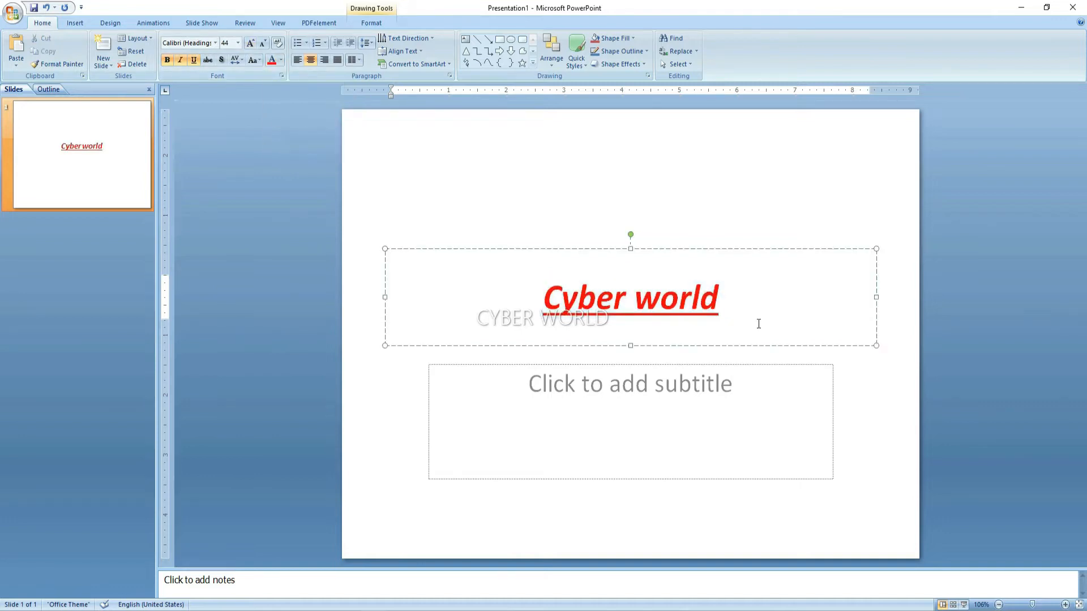
Clear all formatting from the title, leaving plain black 'Cyber world'
{"action": "key", "text": "ctrl+a"}
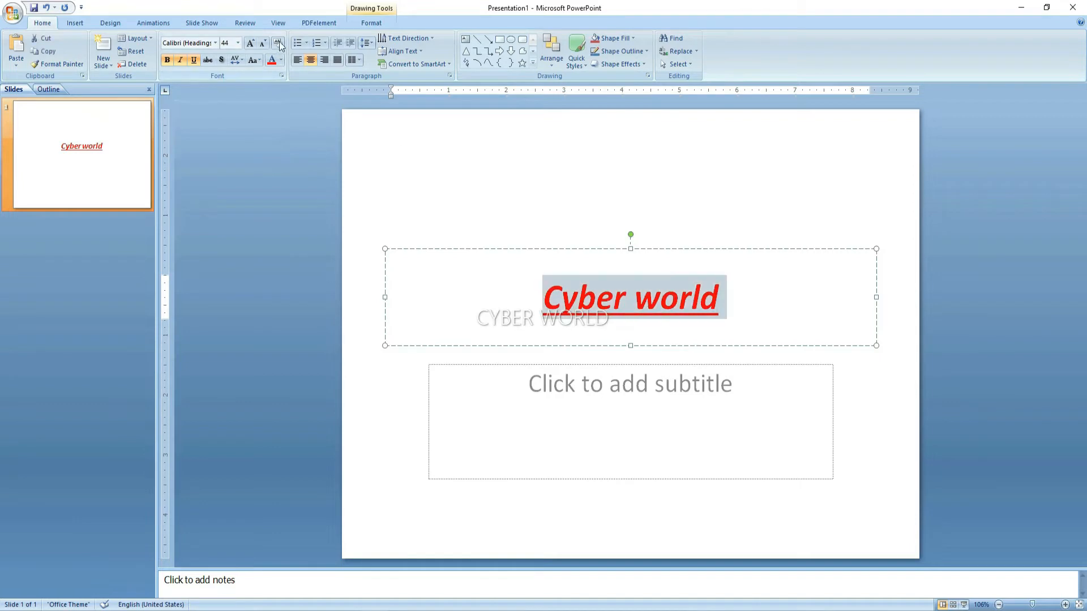
{"action": "left_click", "coordinate": [279, 45]}
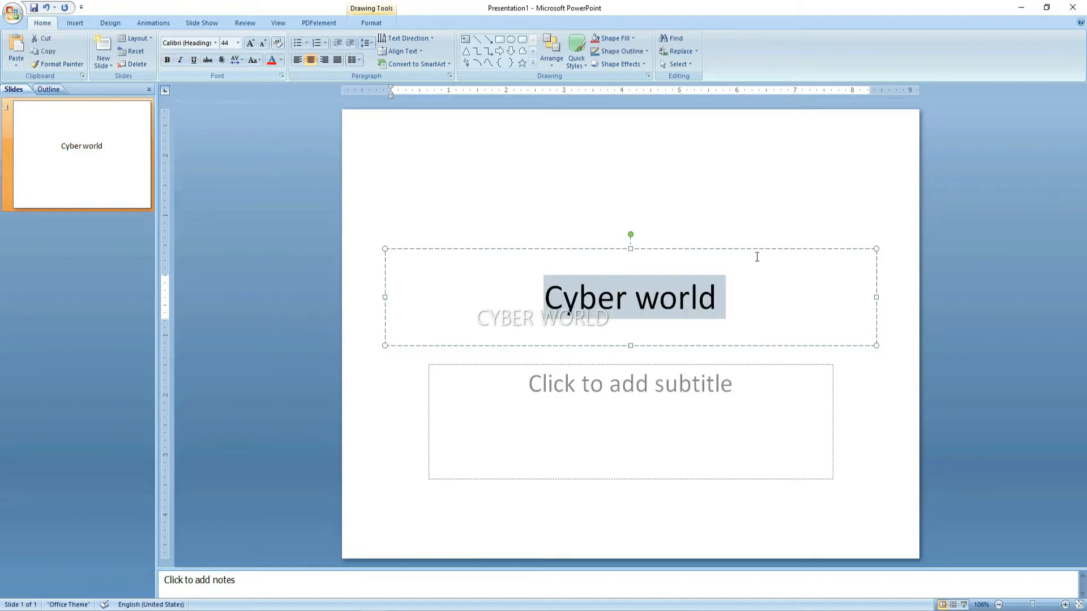
{"action": "left_click", "coordinate": [737, 297]}
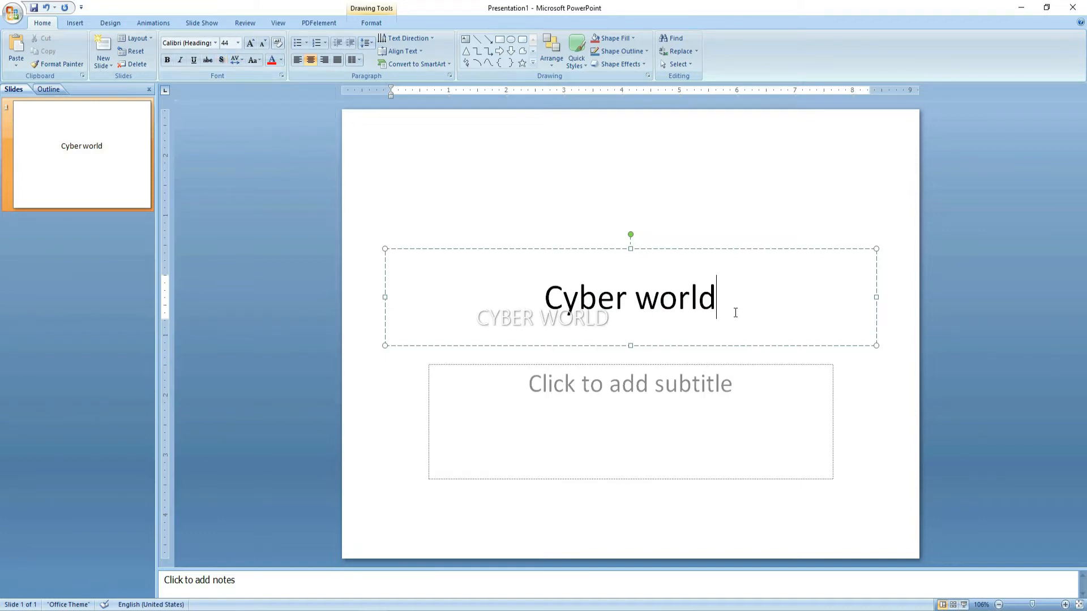
Apply Text Shadow to the 'Cyber world' title, then select the word 'world'
{"action": "left_click_drag", "start_coordinate": [733, 311], "coordinate": [532, 293]}
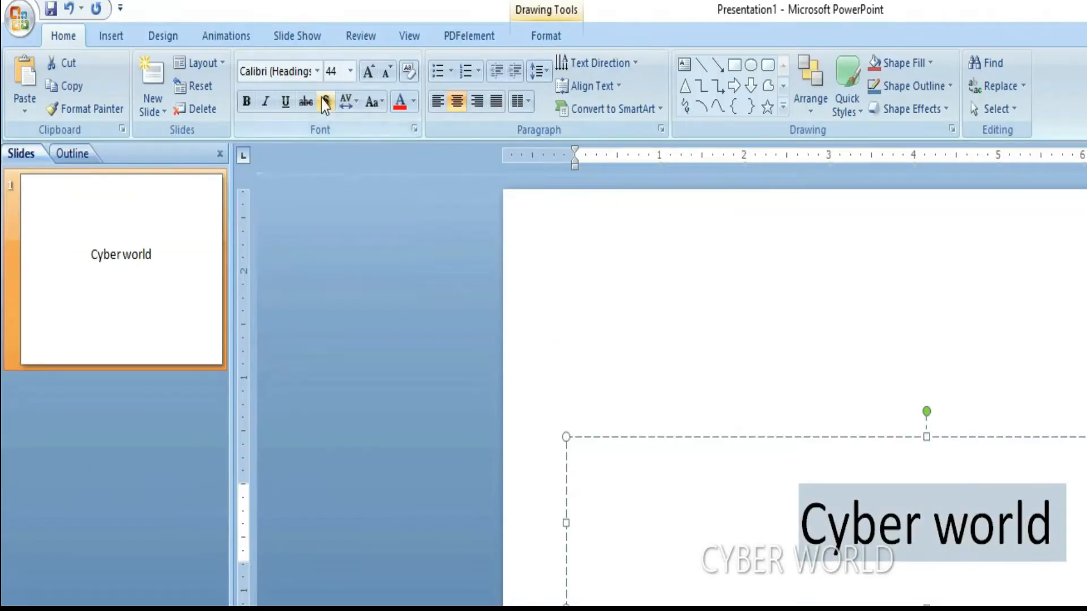
{"action": "left_click", "coordinate": [325, 102]}
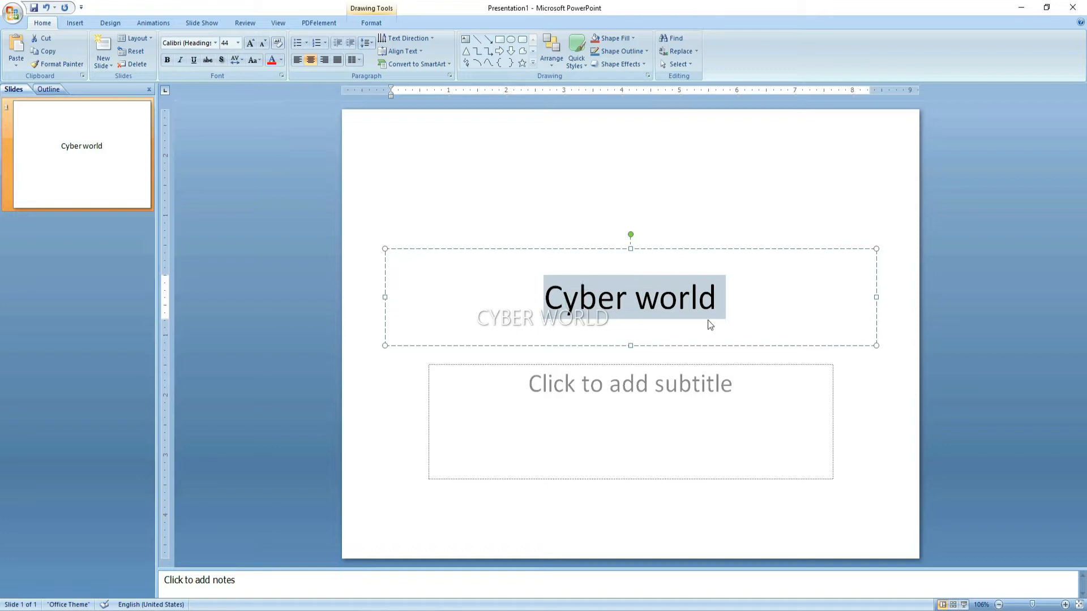
{"action": "left_click_drag", "start_coordinate": [718, 308], "coordinate": [637, 303]}
{"action": "left_click", "coordinate": [235, 59]}
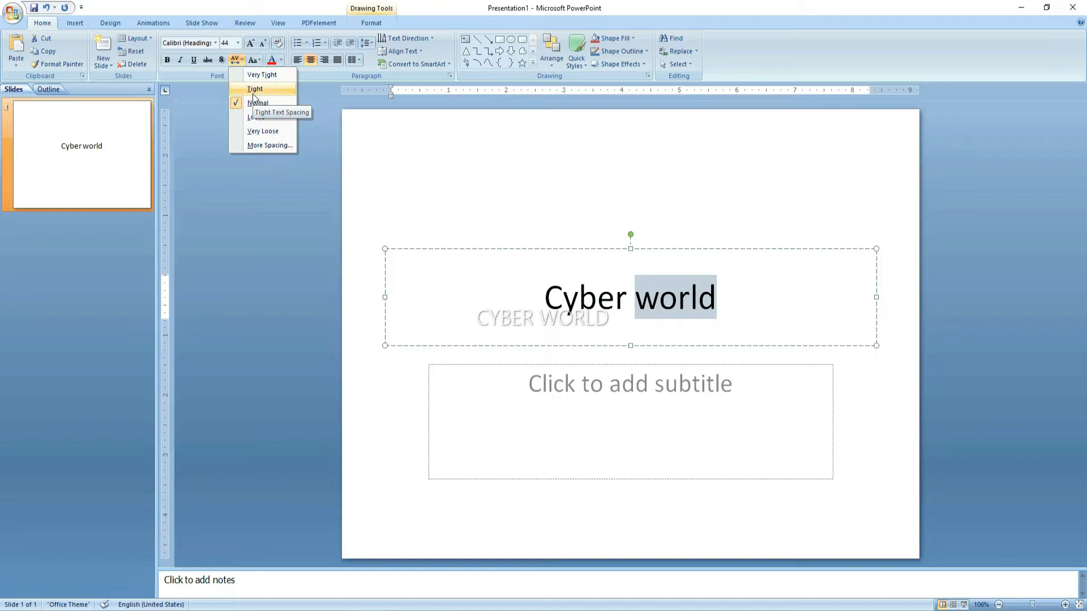
{"action": "left_click", "coordinate": [253, 94]}
{"action": "left_click", "coordinate": [235, 59]}
{"action": "left_click", "coordinate": [248, 77]}
{"action": "left_click", "coordinate": [242, 62]}
{"action": "left_click", "coordinate": [258, 135]}
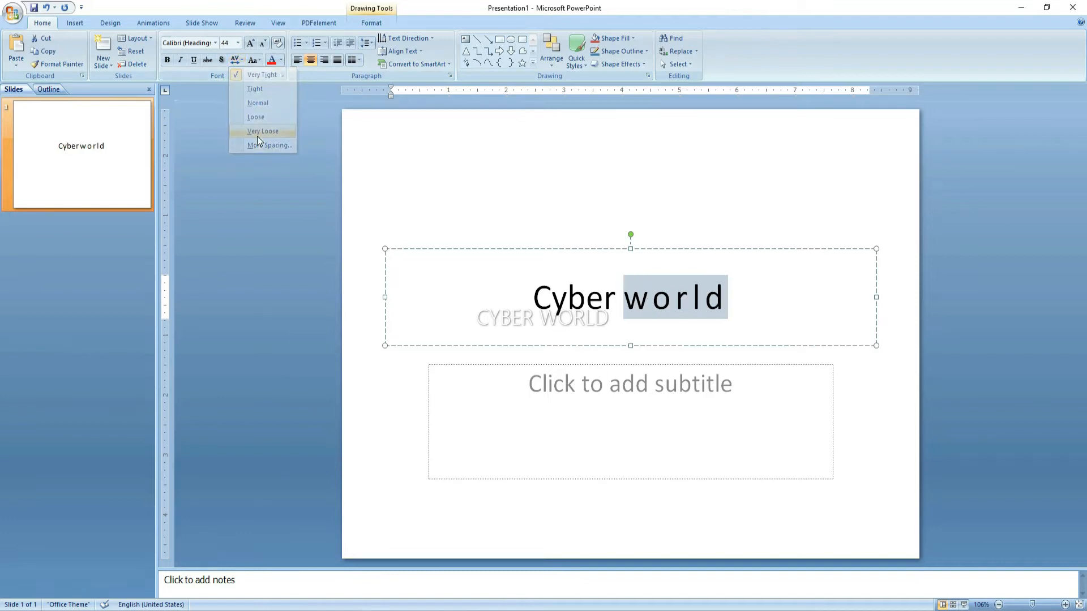
{"action": "left_click", "coordinate": [727, 300]}
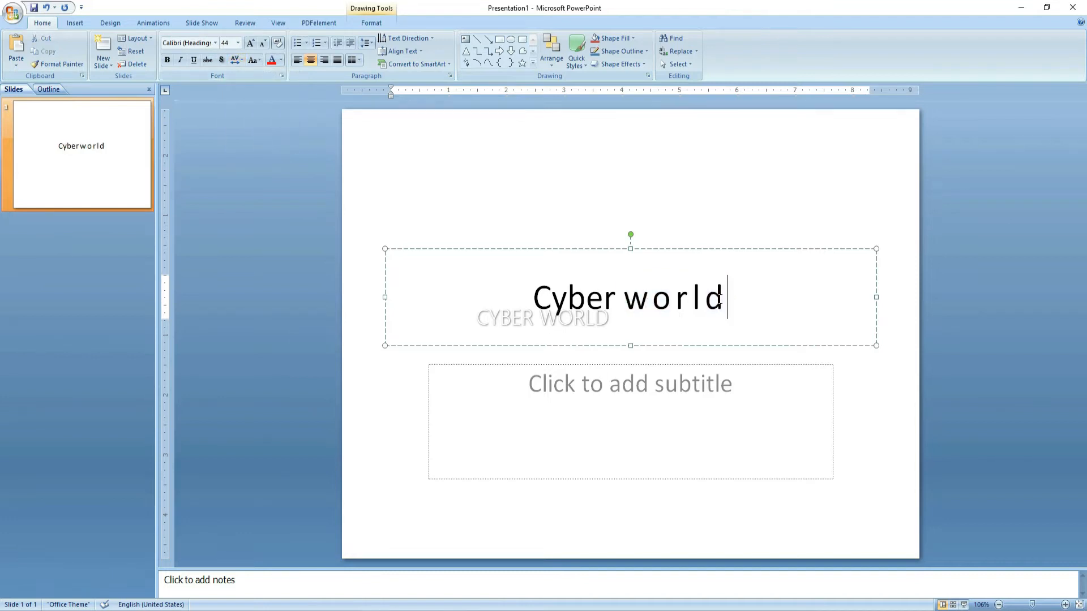
{"action": "key", "text": "ctrl+a"}
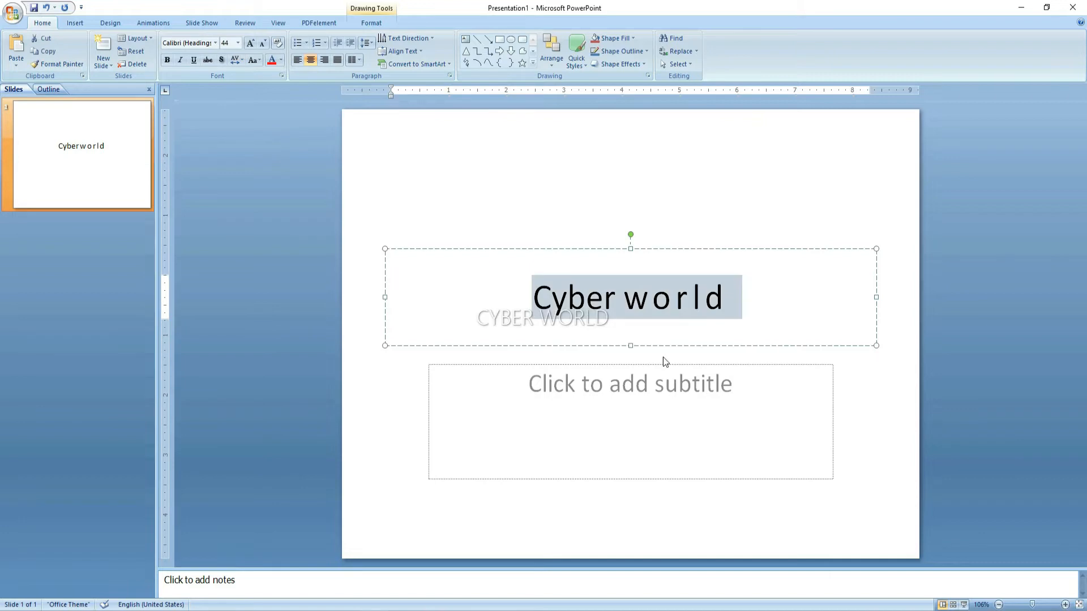
{"action": "left_click", "coordinate": [236, 60]}
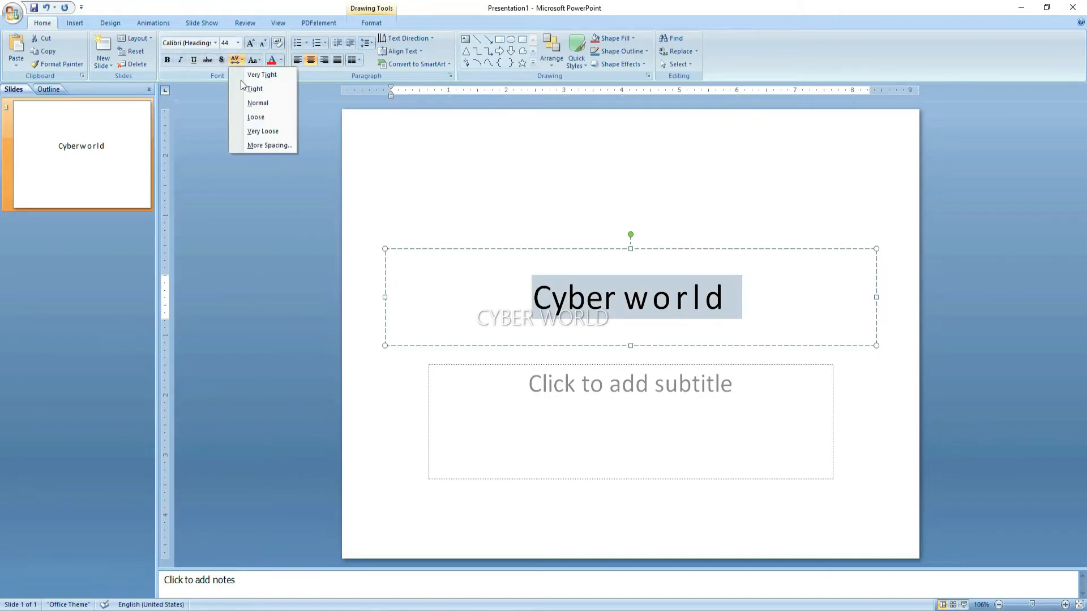
{"action": "left_click", "coordinate": [249, 103]}
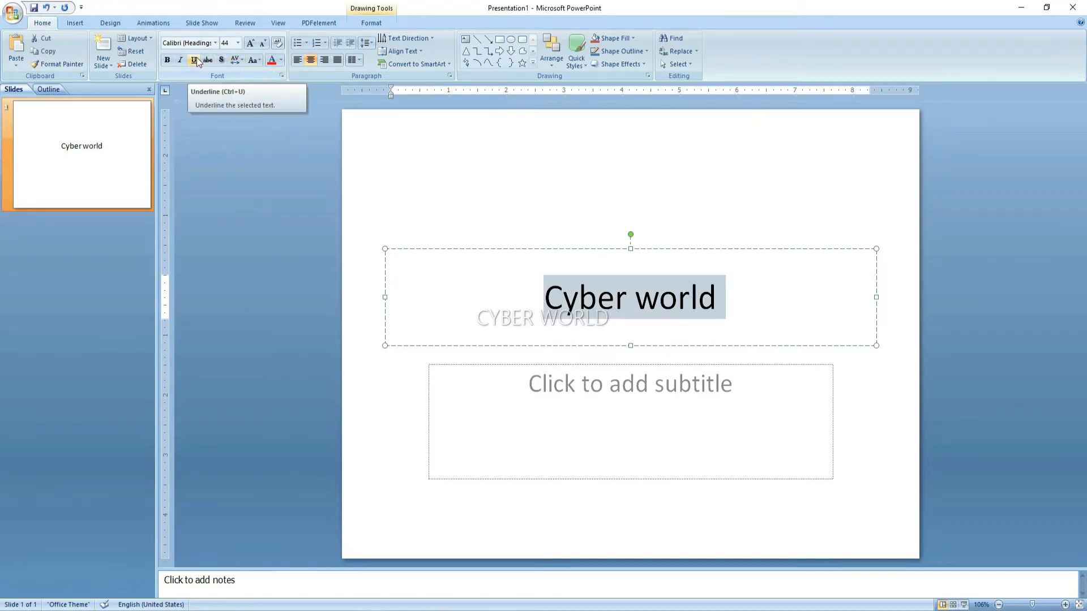
{"action": "left_click", "coordinate": [261, 61]}
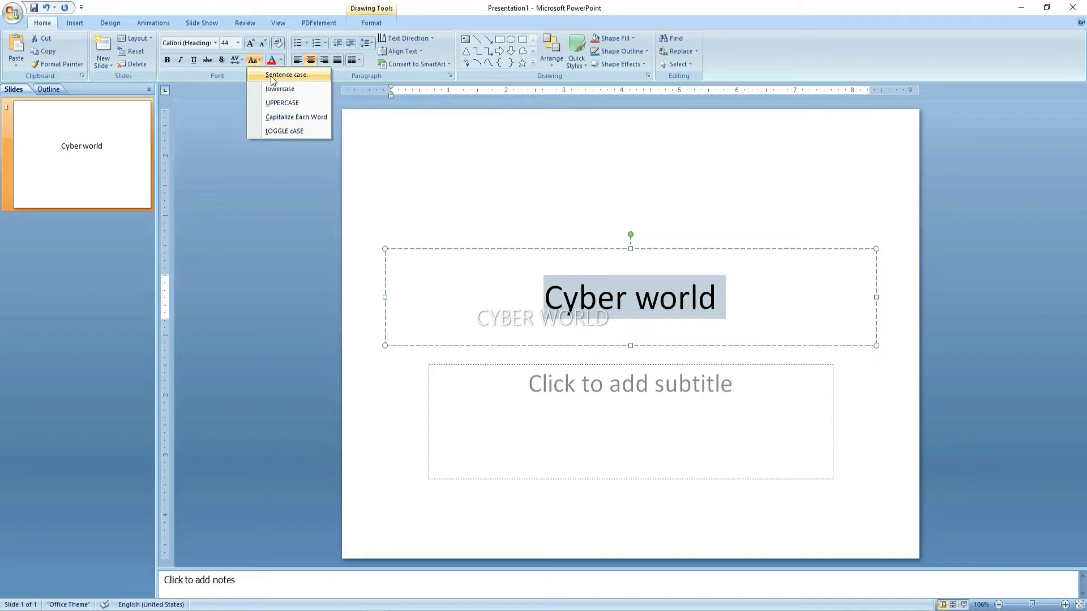
{"action": "left_click", "coordinate": [284, 105]}
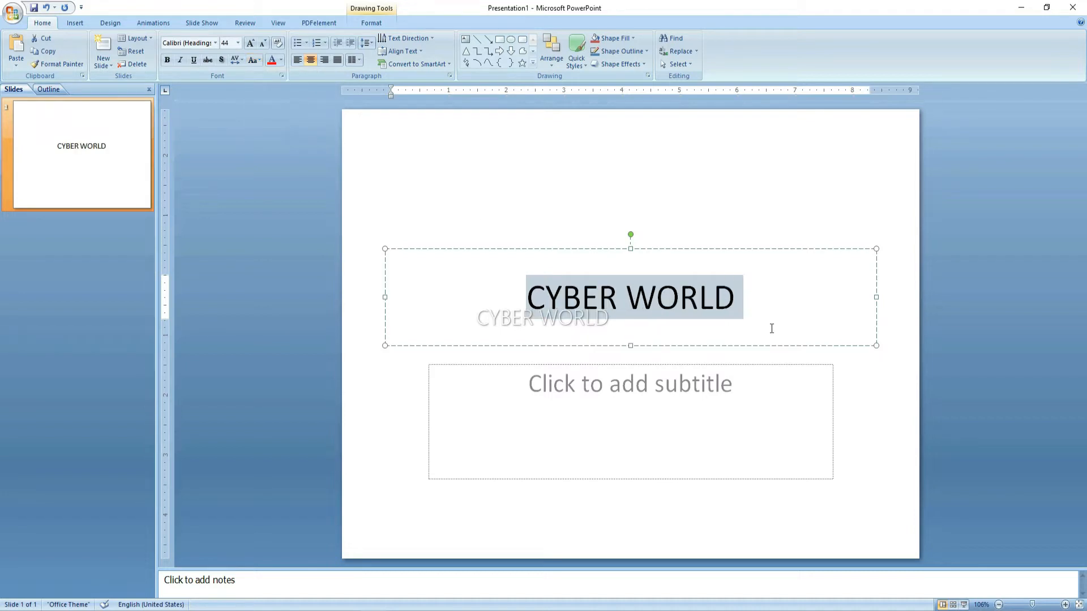
{"action": "left_click", "coordinate": [748, 315]}
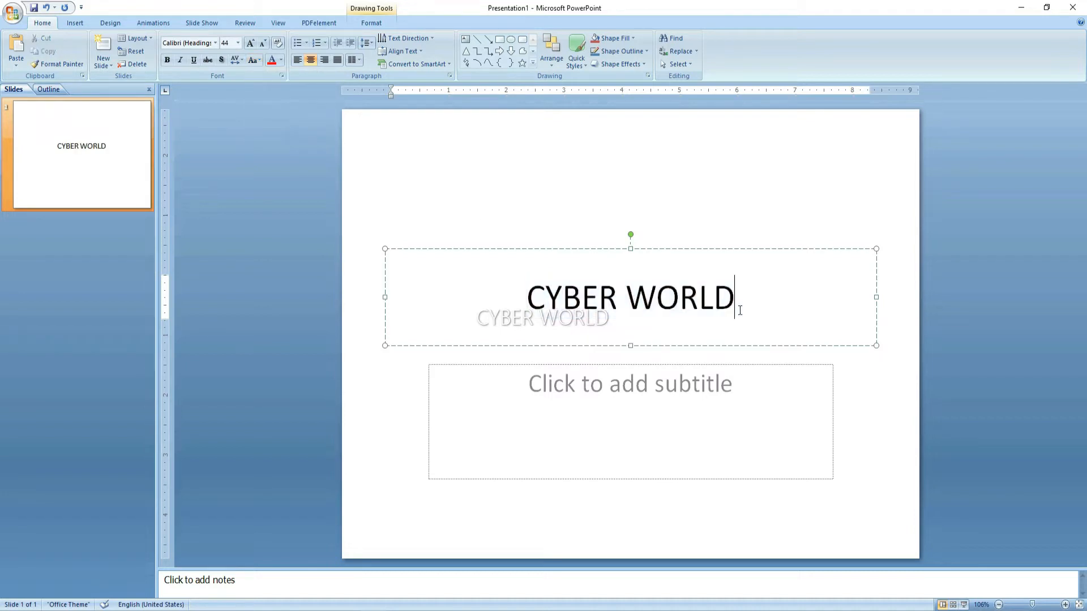
{"action": "left_click_drag", "start_coordinate": [741, 310], "coordinate": [525, 309]}
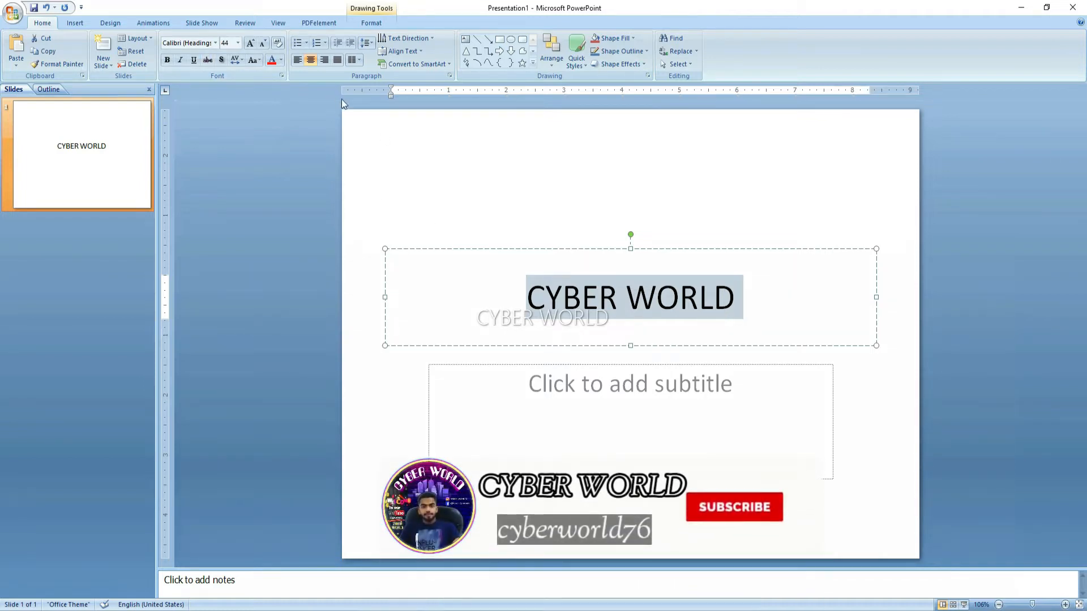
{"action": "left_click", "coordinate": [600, 301]}
{"action": "key", "text": "End"}
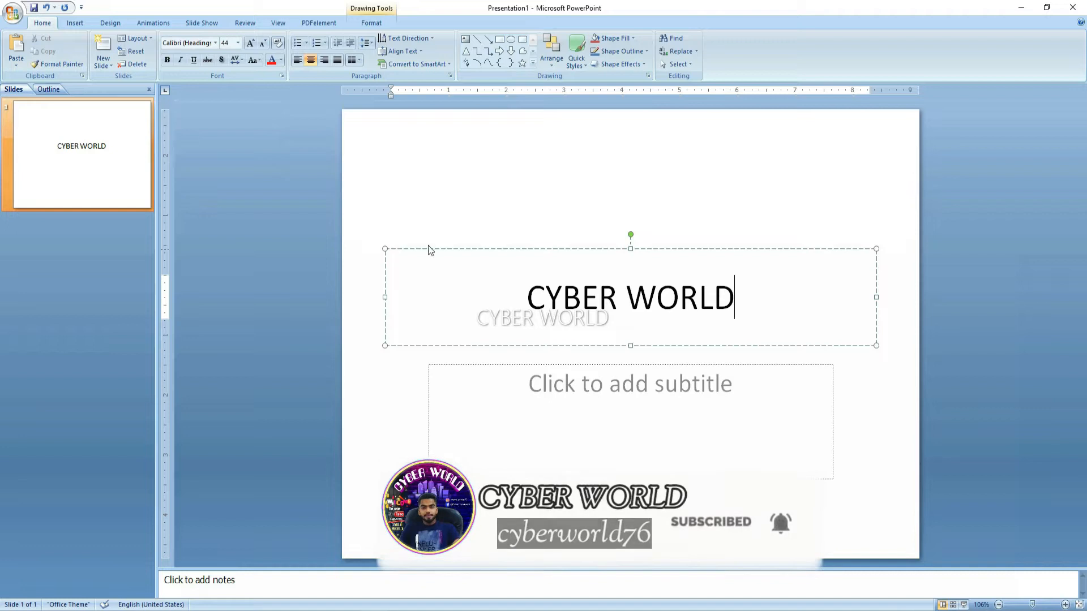
{"action": "left_click", "coordinate": [555, 308]}
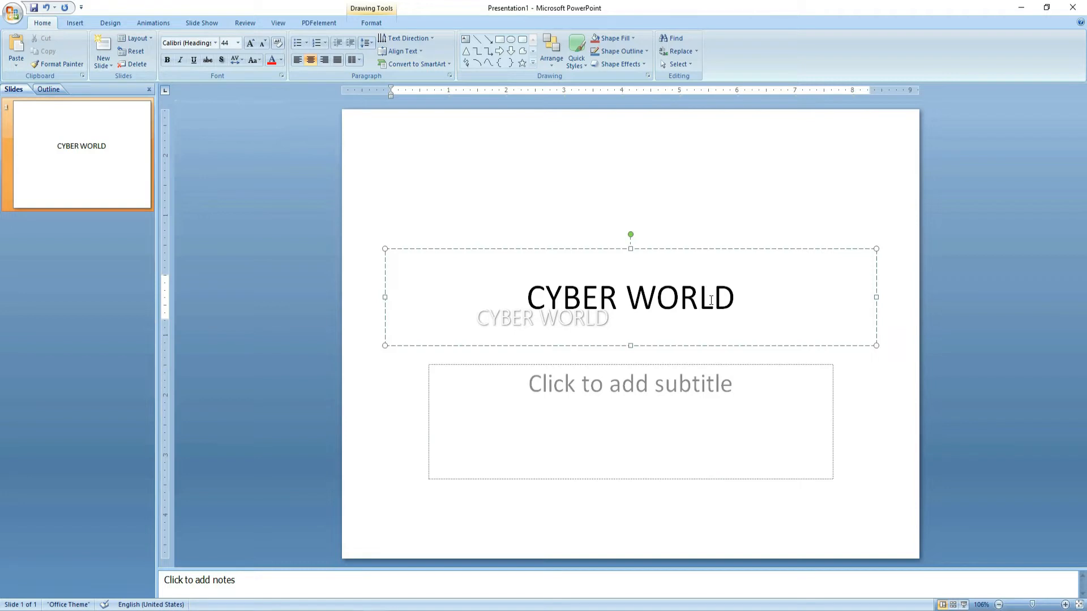
{"action": "left_click", "coordinate": [755, 303]}
Add a new Two Content slide and title it 'cyber world'
{"action": "left_click", "coordinate": [107, 64]}
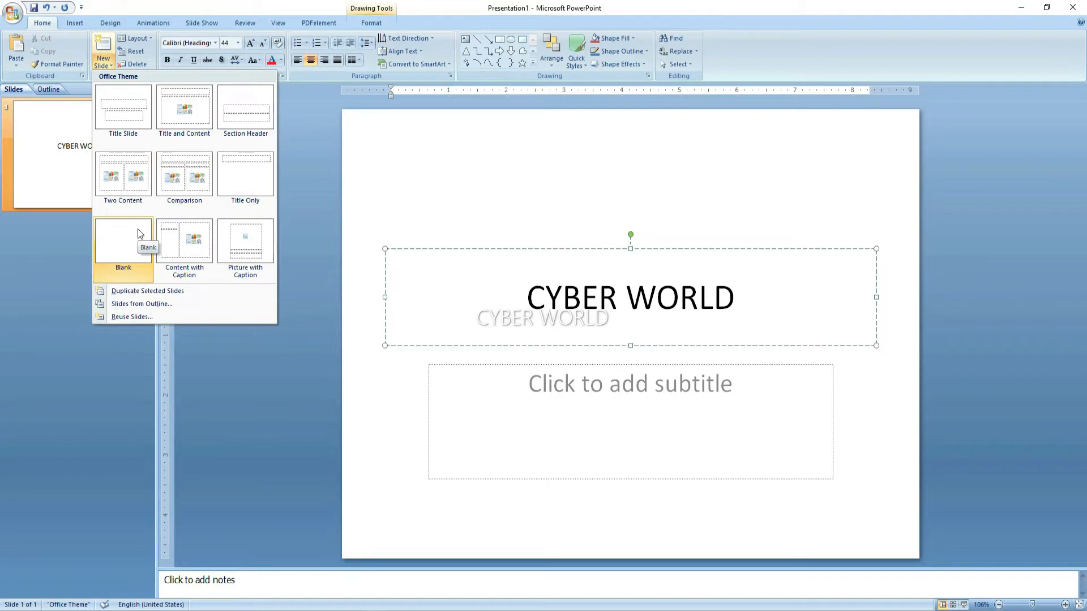
{"action": "left_click", "coordinate": [120, 180]}
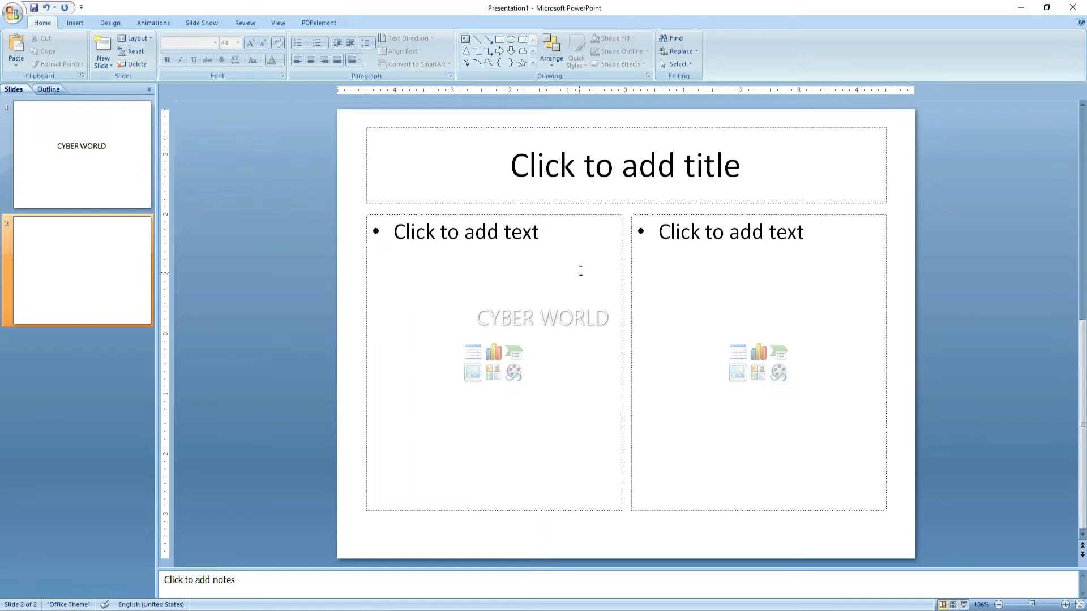
{"action": "left_click", "coordinate": [603, 185]}
{"action": "type", "text": "cyber world"}
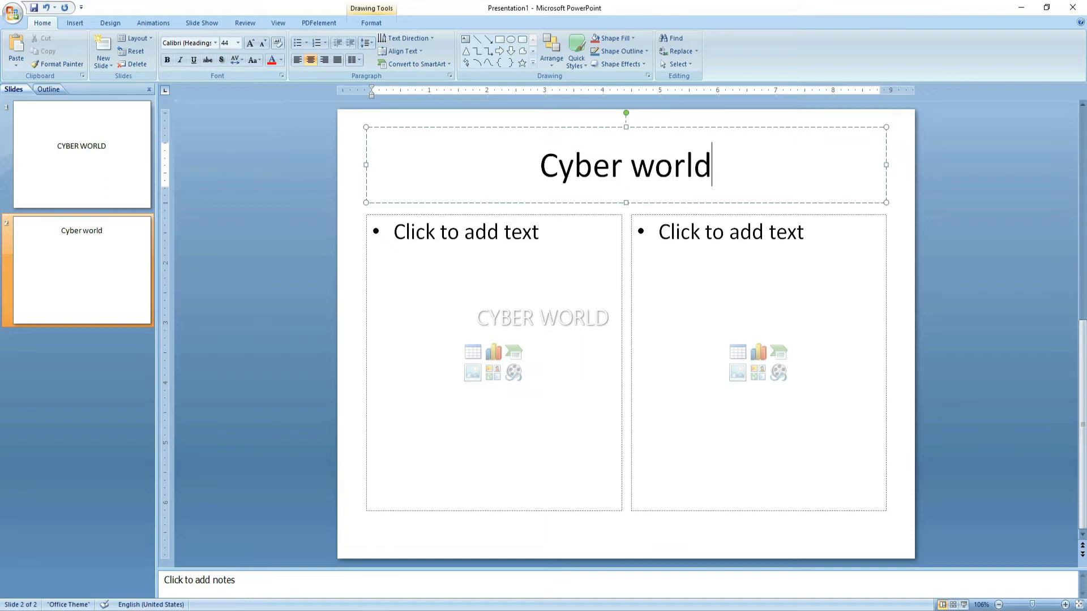
{"action": "left_click", "coordinate": [814, 320]}
{"action": "left_click", "coordinate": [736, 177]}
Switch slide 2 to the Title Slide layout and place the cursor in its title
{"action": "left_click", "coordinate": [136, 38]}
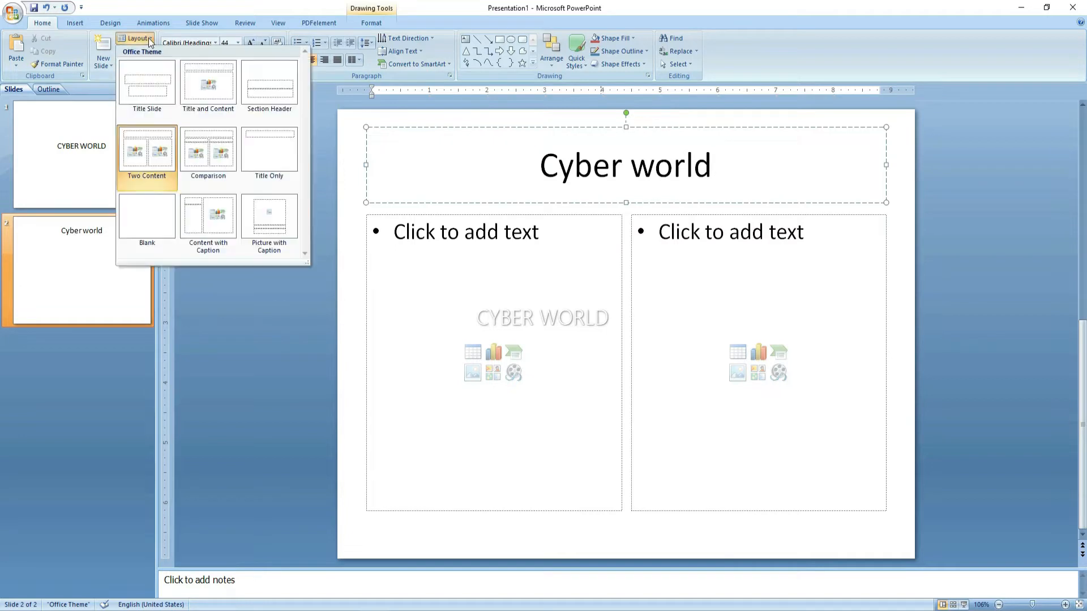
{"action": "left_click", "coordinate": [155, 84]}
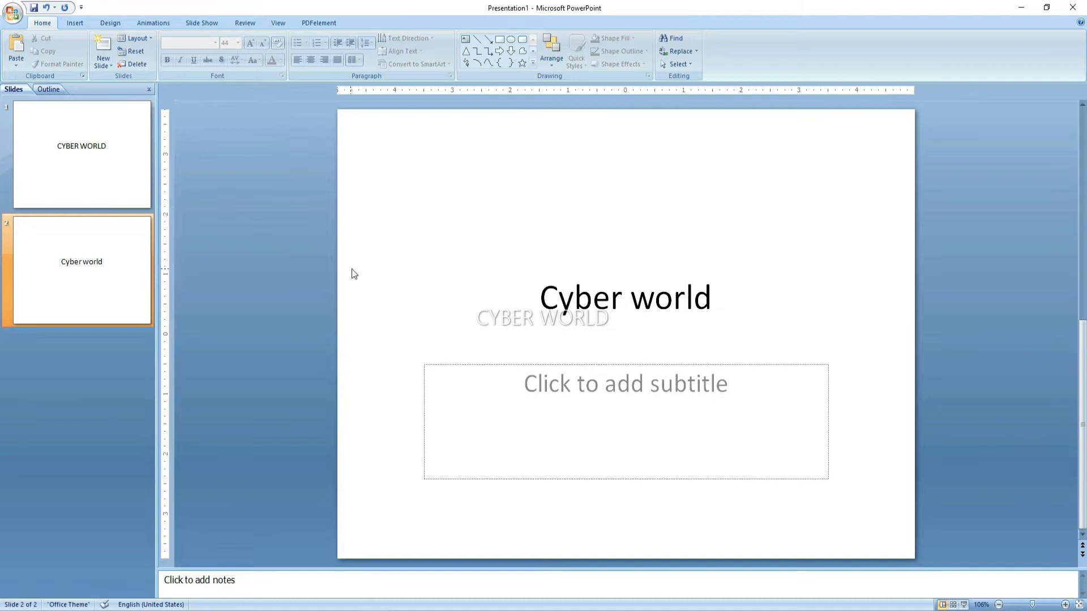
{"action": "left_click", "coordinate": [445, 316]}
{"action": "left_click", "coordinate": [717, 312]}
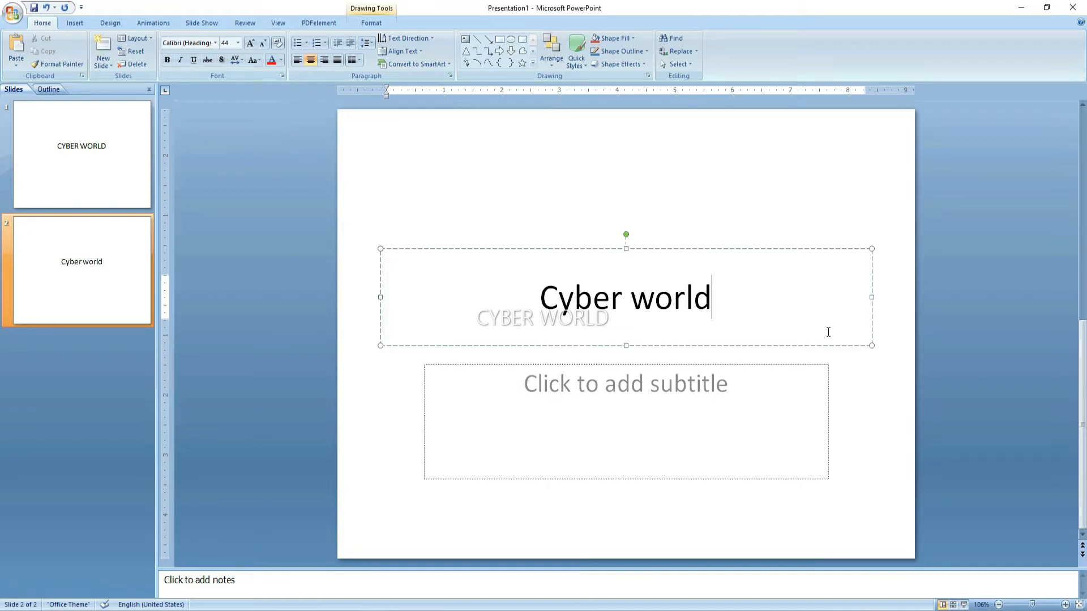
Make the title bold italic Adobe Caslon Pro Bold, enlarged from 44 to 54 pt
{"action": "left_click_drag", "start_coordinate": [678, 305], "coordinate": [478, 298]}
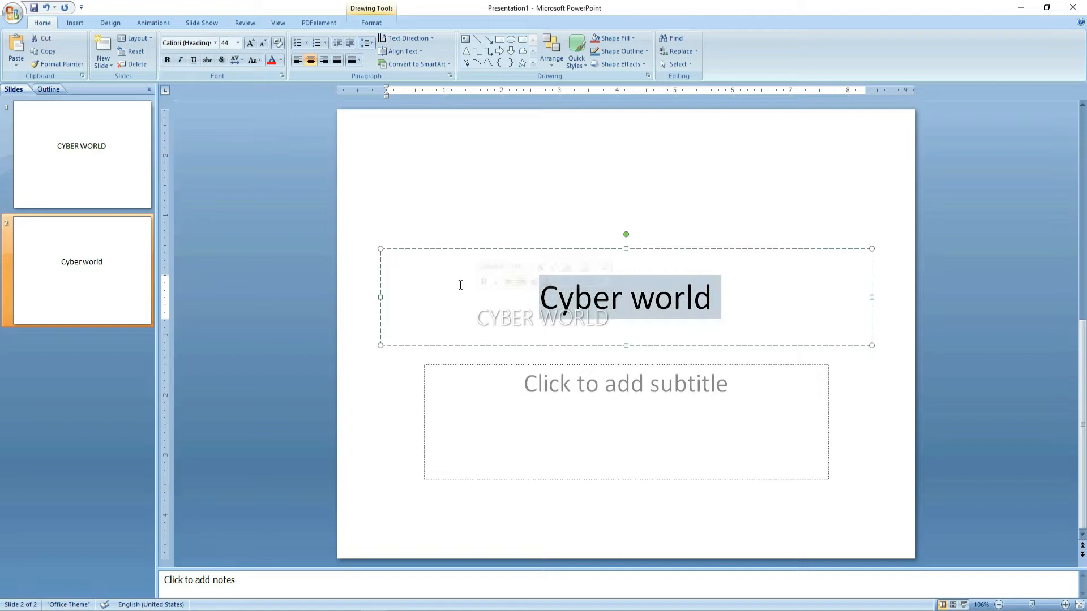
{"action": "left_click", "coordinate": [167, 60]}
{"action": "left_click", "coordinate": [181, 60]}
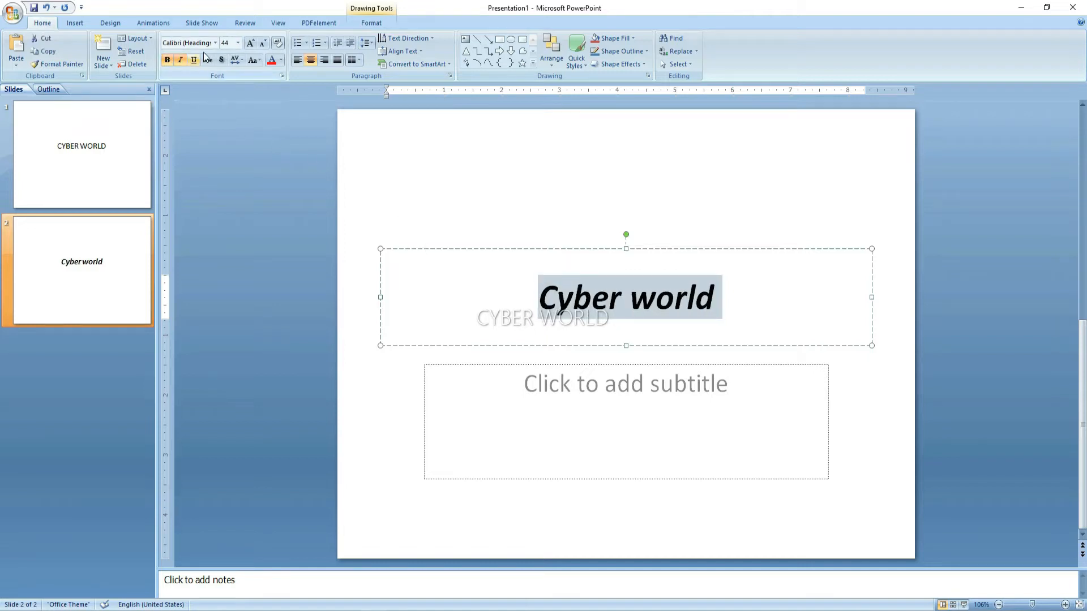
{"action": "left_click", "coordinate": [216, 43]}
{"action": "left_click", "coordinate": [207, 136]}
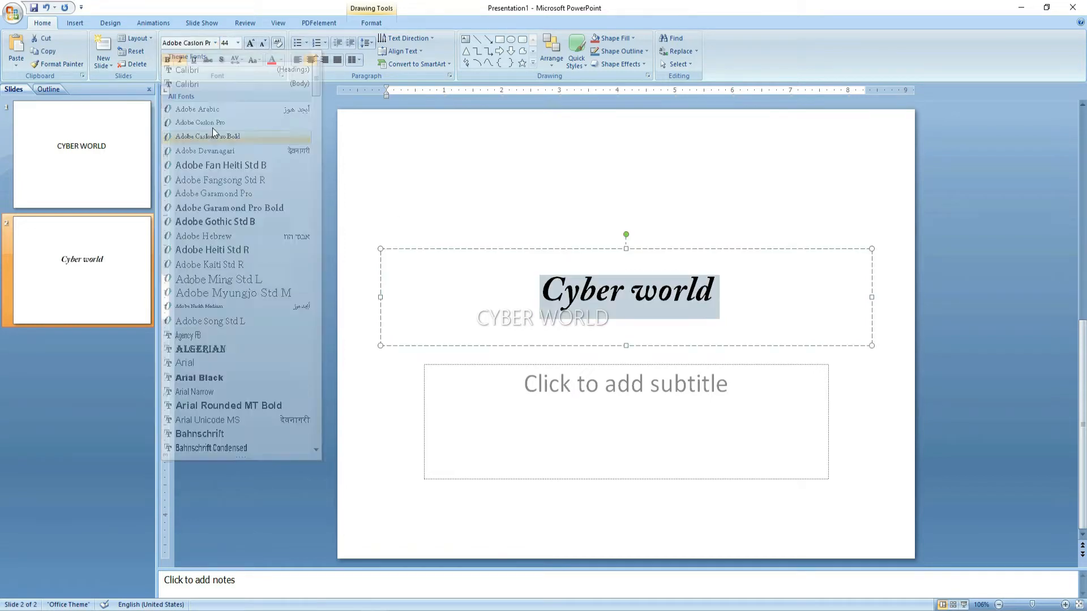
{"action": "left_click", "coordinate": [249, 43]}
{"action": "left_click", "coordinate": [249, 44]}
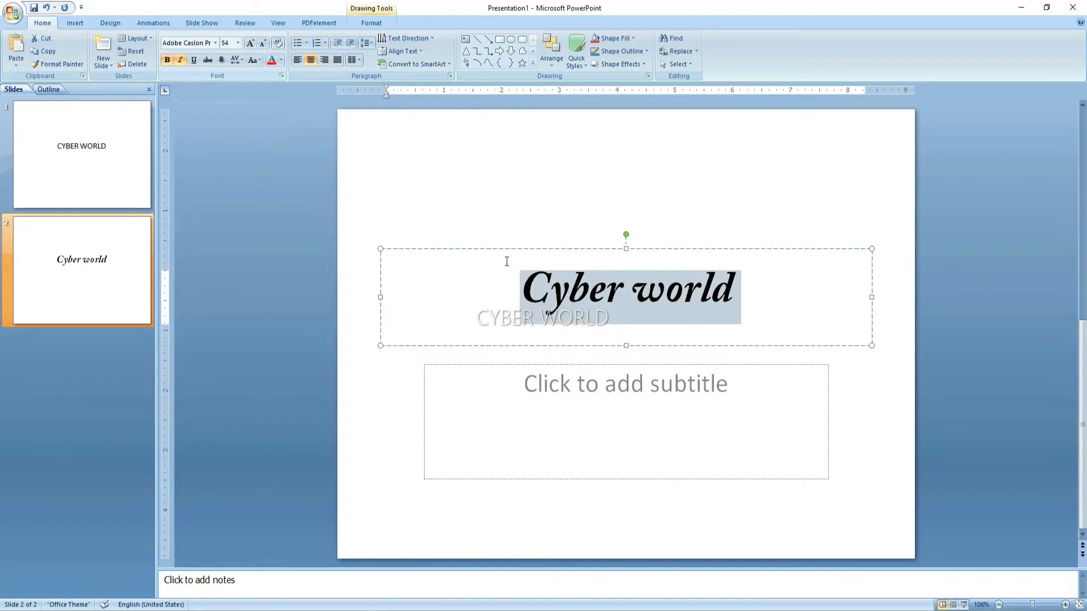
{"action": "key", "text": "End"}
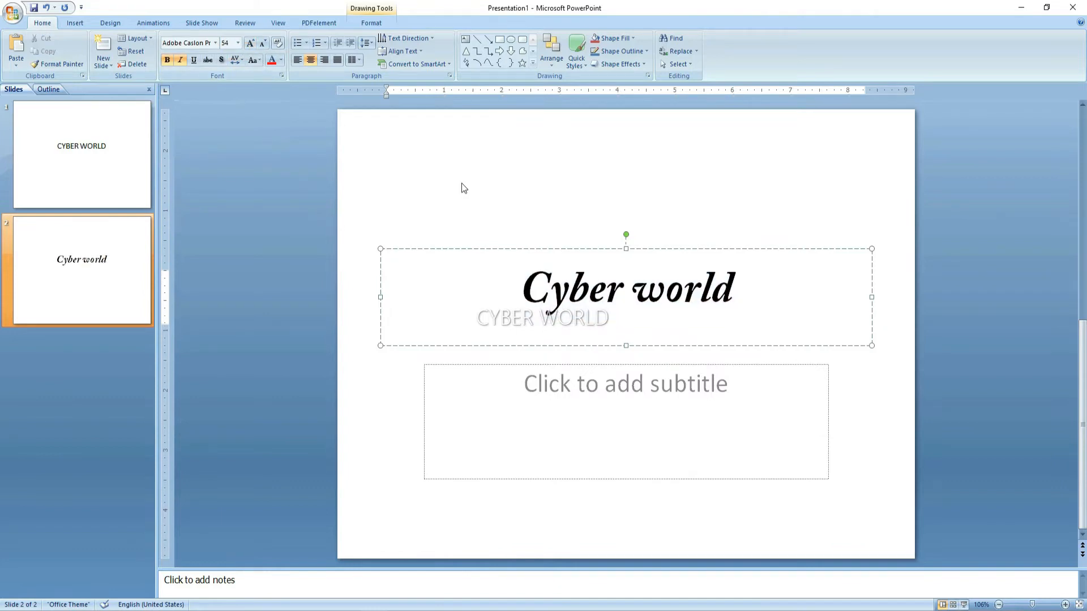
Reset slide 2 so the title returns to default 44-point Calibri
{"action": "left_click", "coordinate": [135, 52]}
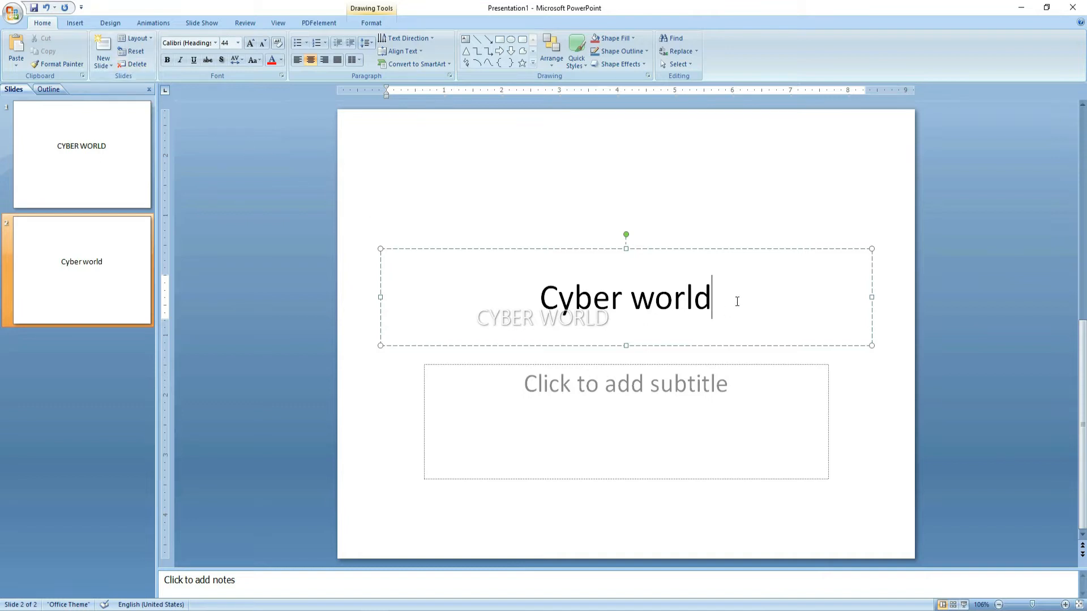
{"action": "left_click", "coordinate": [450, 312]}
{"action": "left_click", "coordinate": [798, 422]}
Drag the Cyber world slide ahead of CYBER WORLD in the slide list, then delete it
{"action": "left_click", "coordinate": [406, 323]}
{"action": "left_click", "coordinate": [104, 275]}
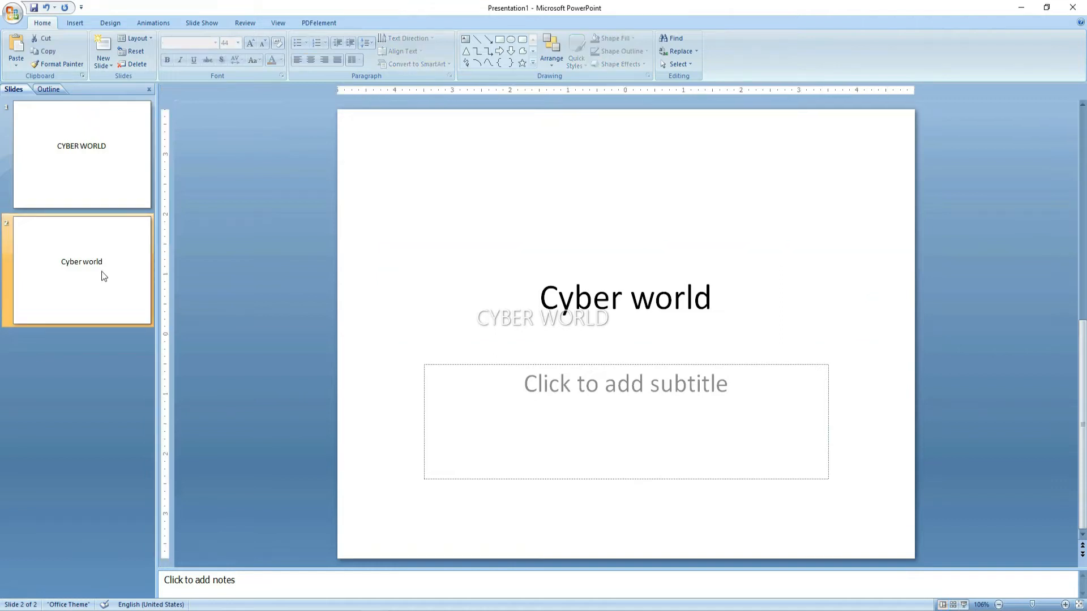
{"action": "left_click", "coordinate": [101, 193]}
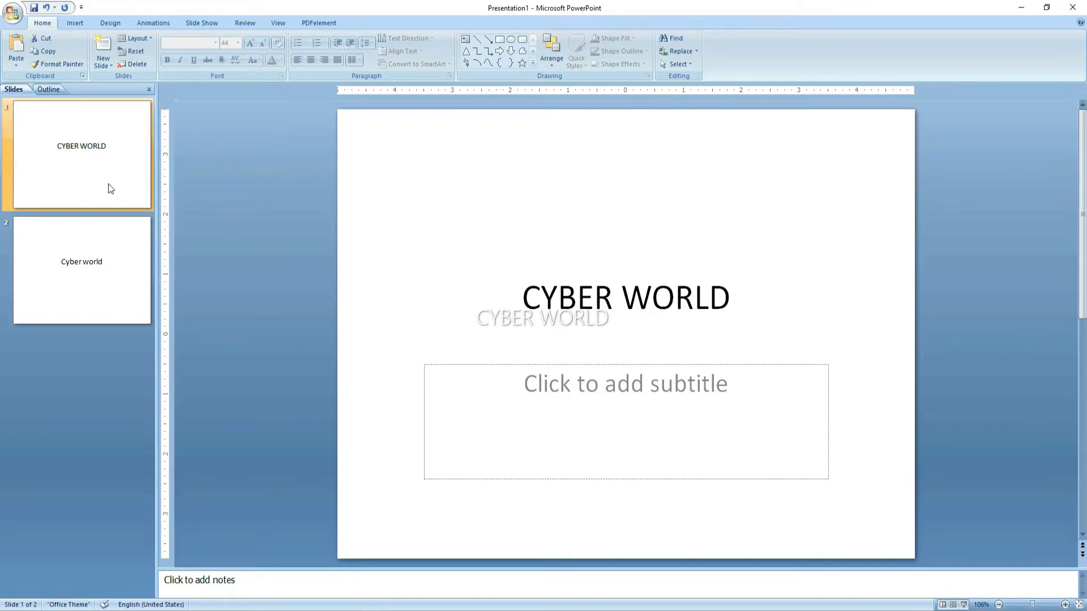
{"action": "left_click", "coordinate": [120, 247]}
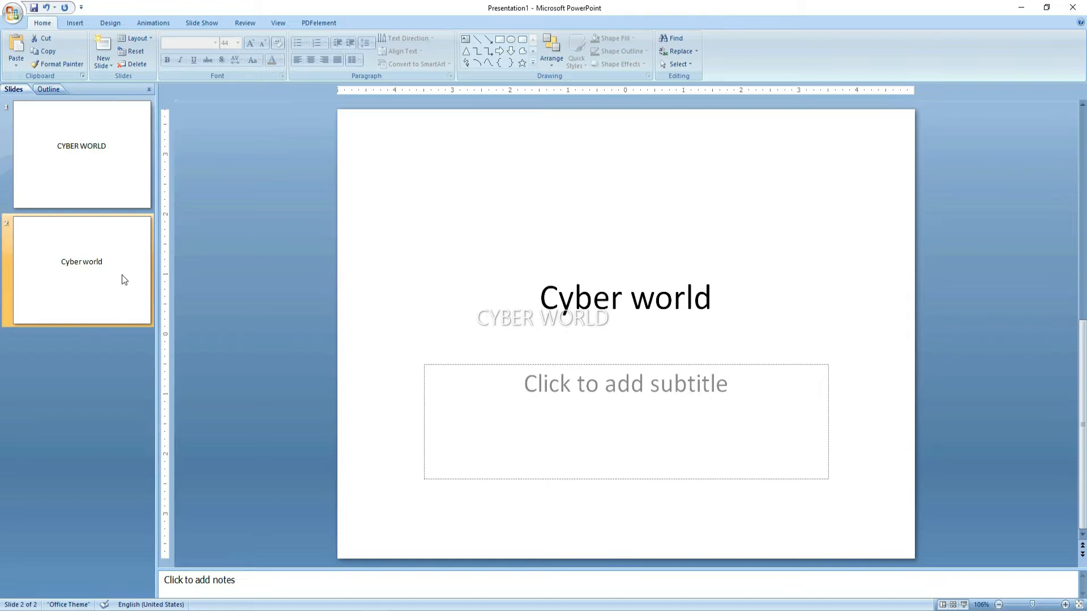
{"action": "left_click", "coordinate": [105, 220]}
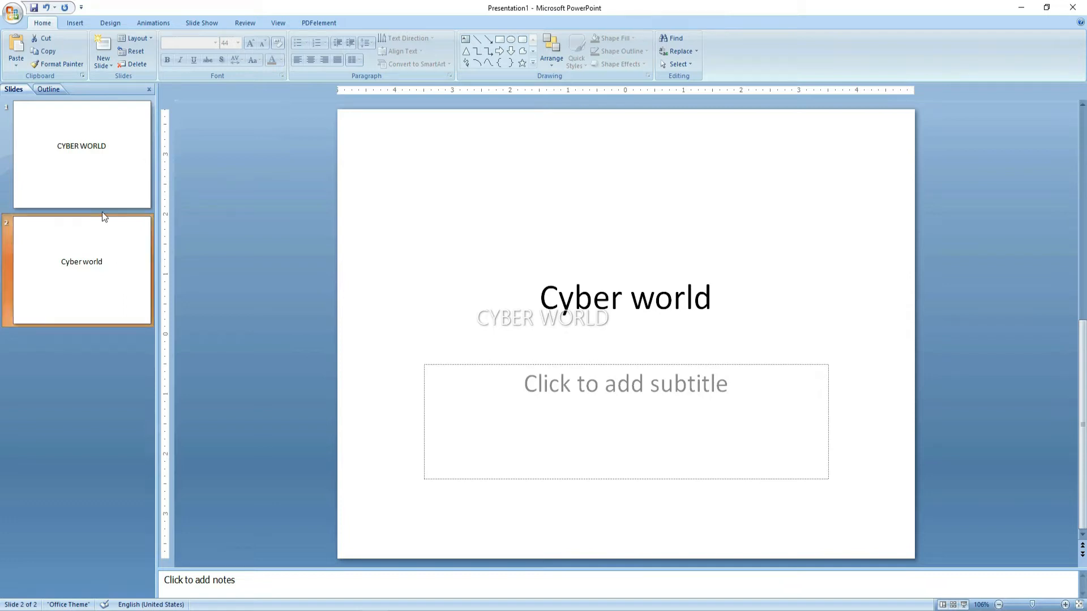
{"action": "left_click", "coordinate": [104, 174]}
{"action": "left_click", "coordinate": [117, 250]}
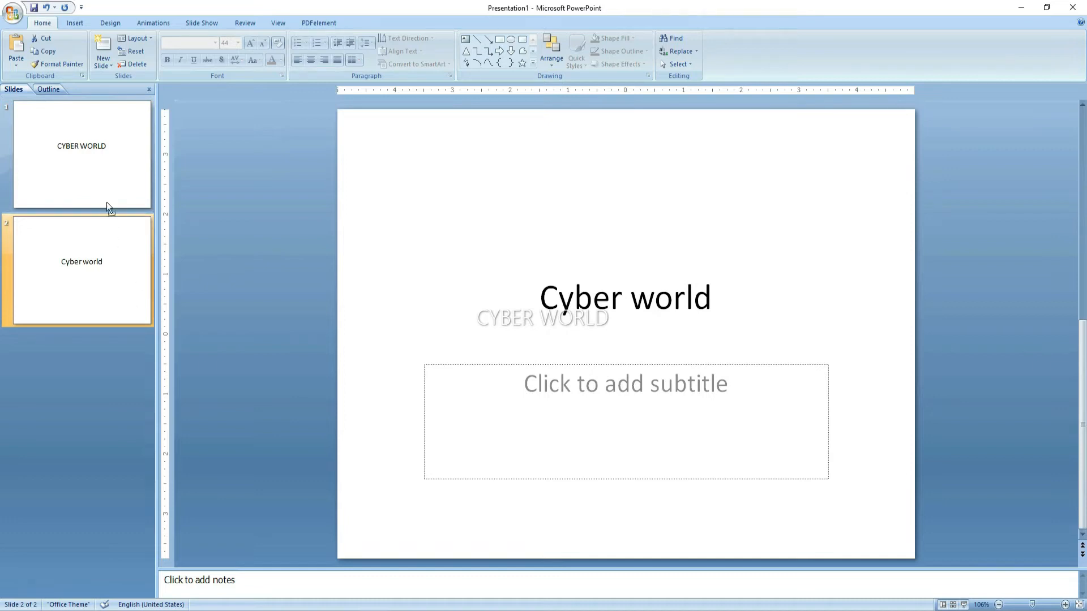
{"action": "left_click_drag", "start_coordinate": [107, 201], "coordinate": [109, 151]}
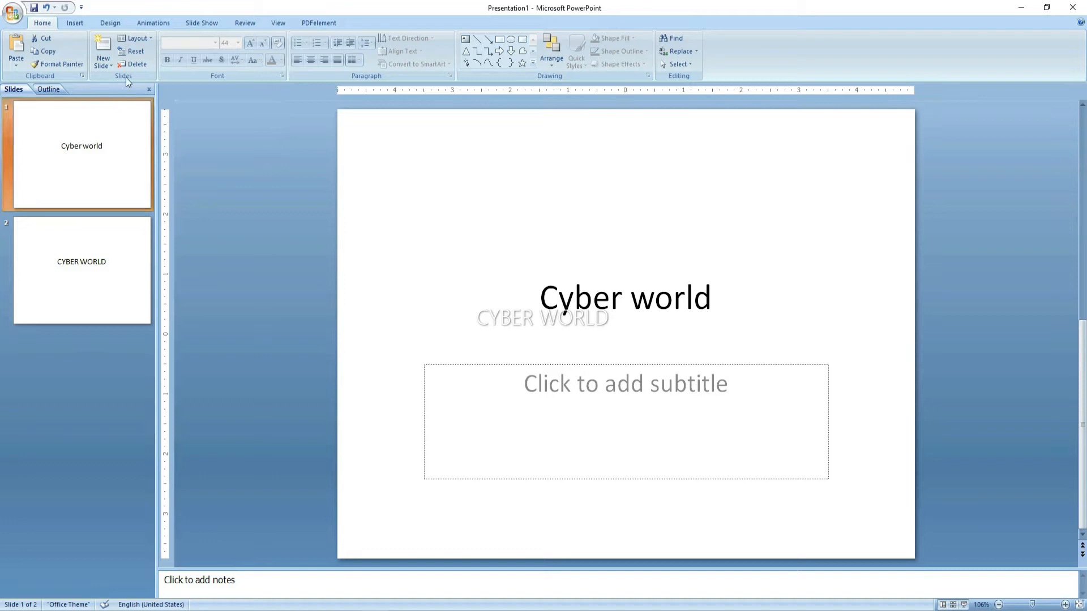
{"action": "left_click", "coordinate": [131, 60]}
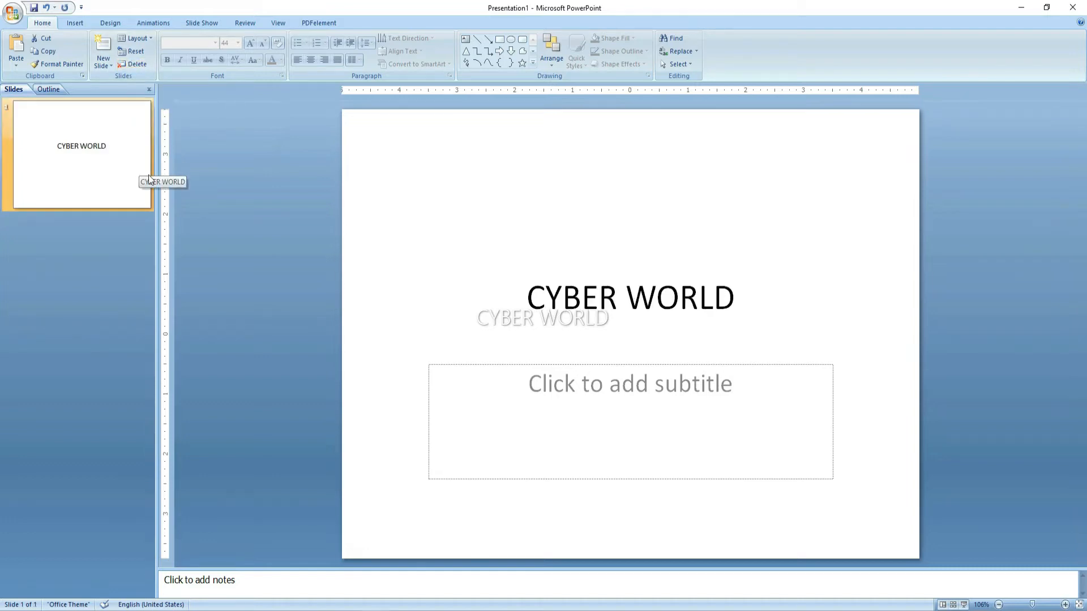
{"action": "left_click", "coordinate": [394, 177]}
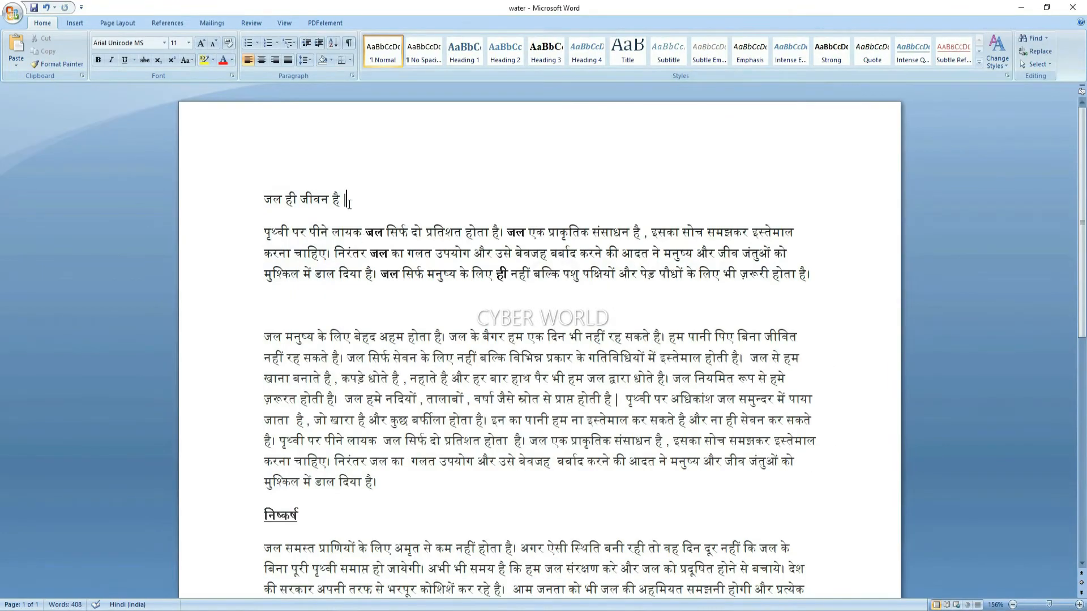
{"action": "left_click_drag", "start_coordinate": [350, 204], "coordinate": [244, 205]}
{"action": "key", "text": "ctrl+c"}
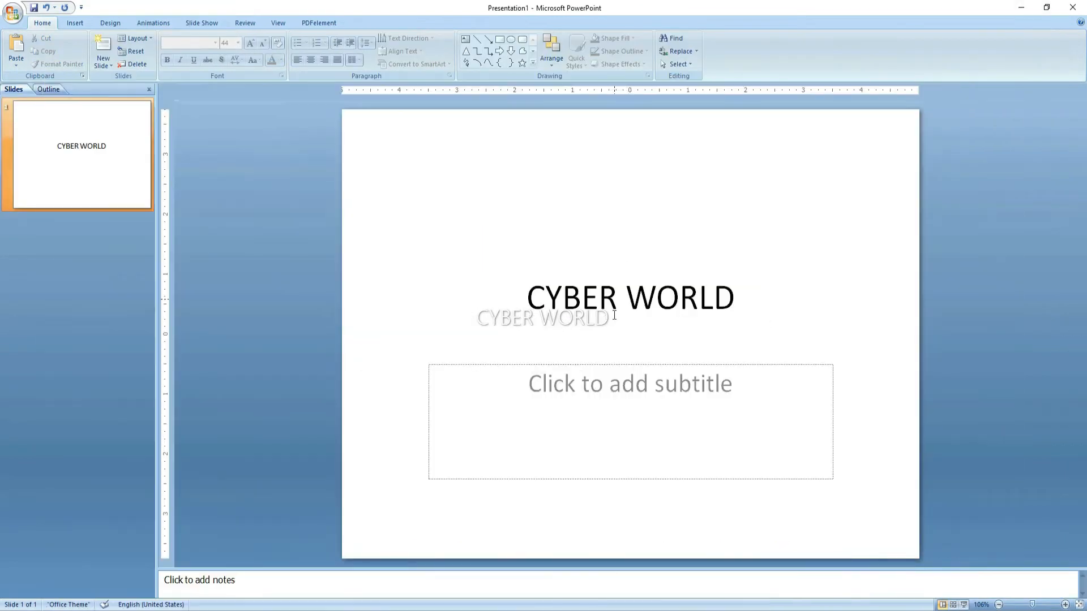
Paste 'जल ही जीवन है |' over the CYBER WORLD title and open the Layout gallery
{"action": "left_click", "coordinate": [597, 400]}
{"action": "left_click_drag", "start_coordinate": [736, 277], "coordinate": [428, 277]}
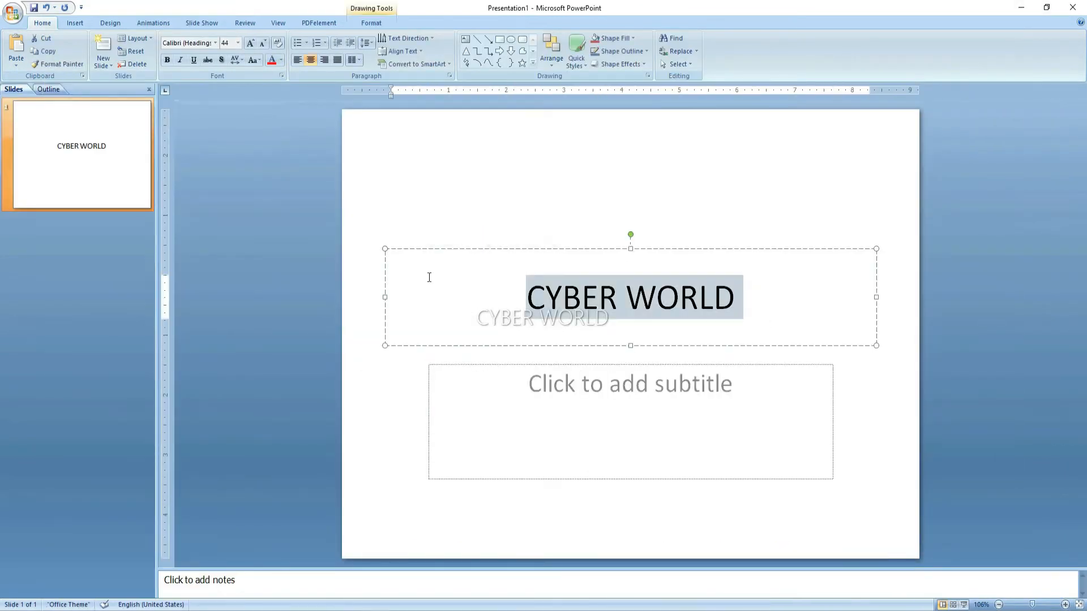
{"action": "key", "text": "ctrl+v"}
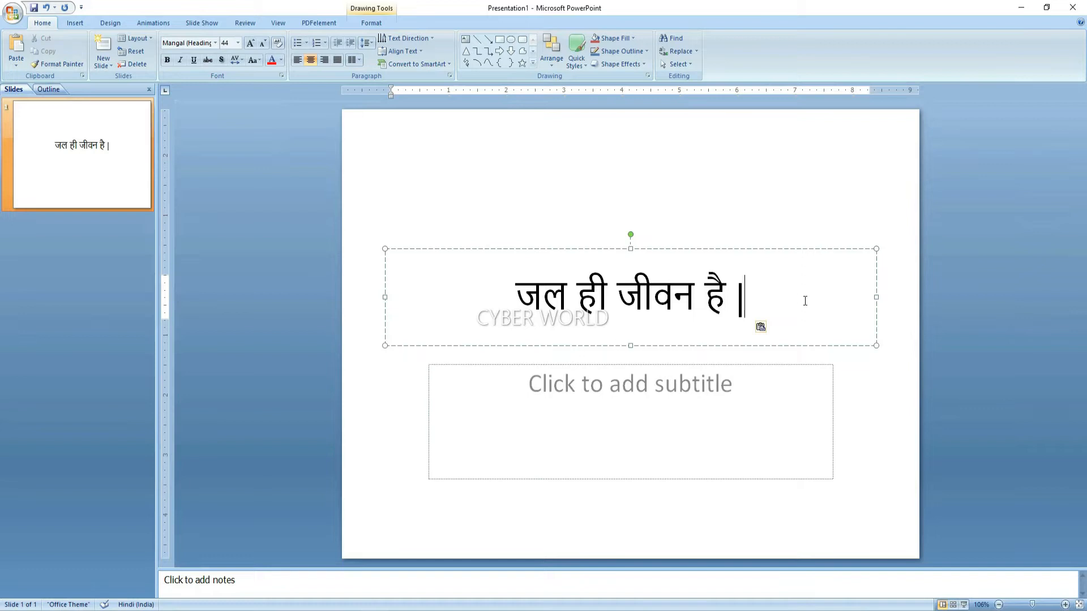
{"action": "left_click", "coordinate": [515, 226]}
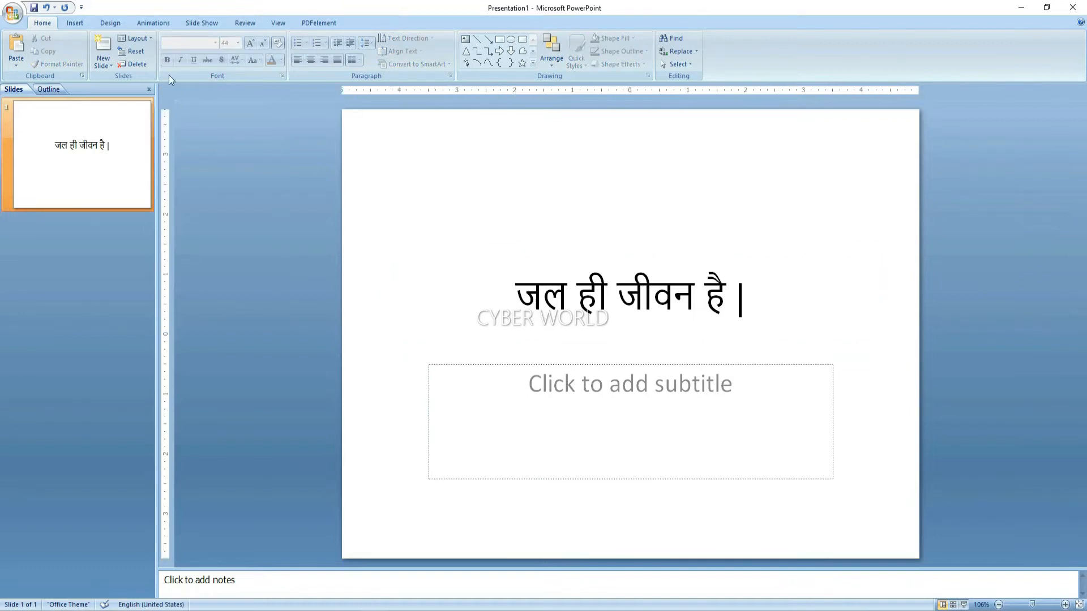
{"action": "left_click", "coordinate": [138, 38]}
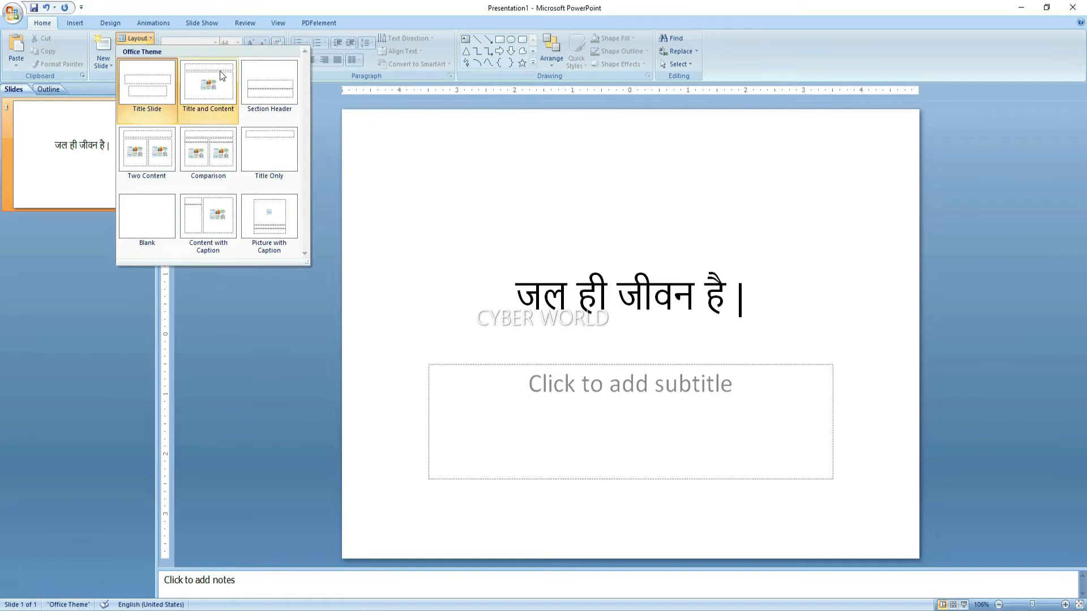
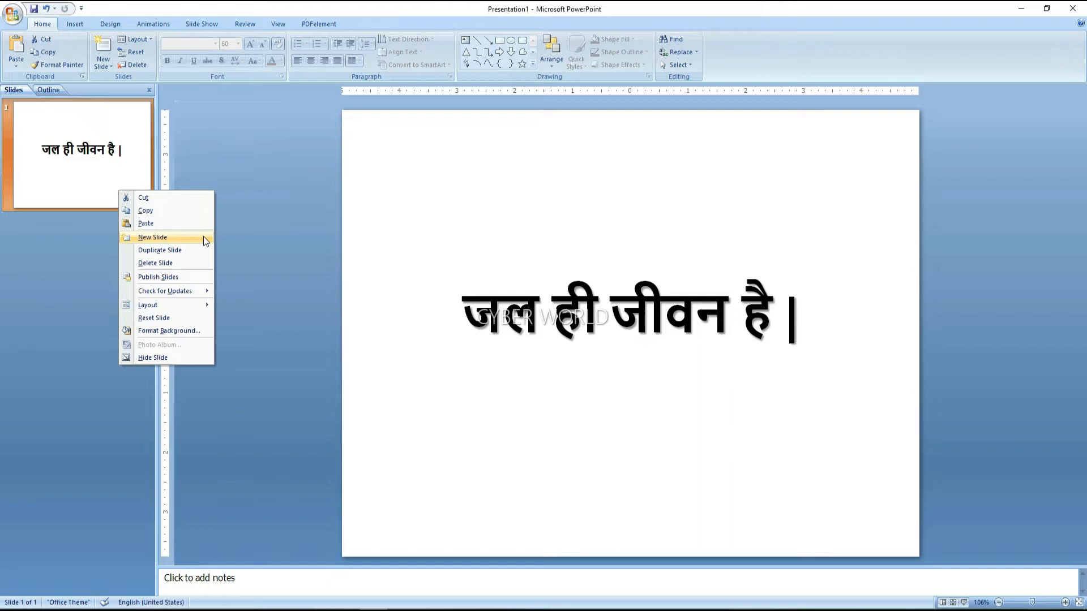
Add a new slide after the 'जल ही जीवन है।' title slide
{"action": "left_click", "coordinate": [205, 238]}
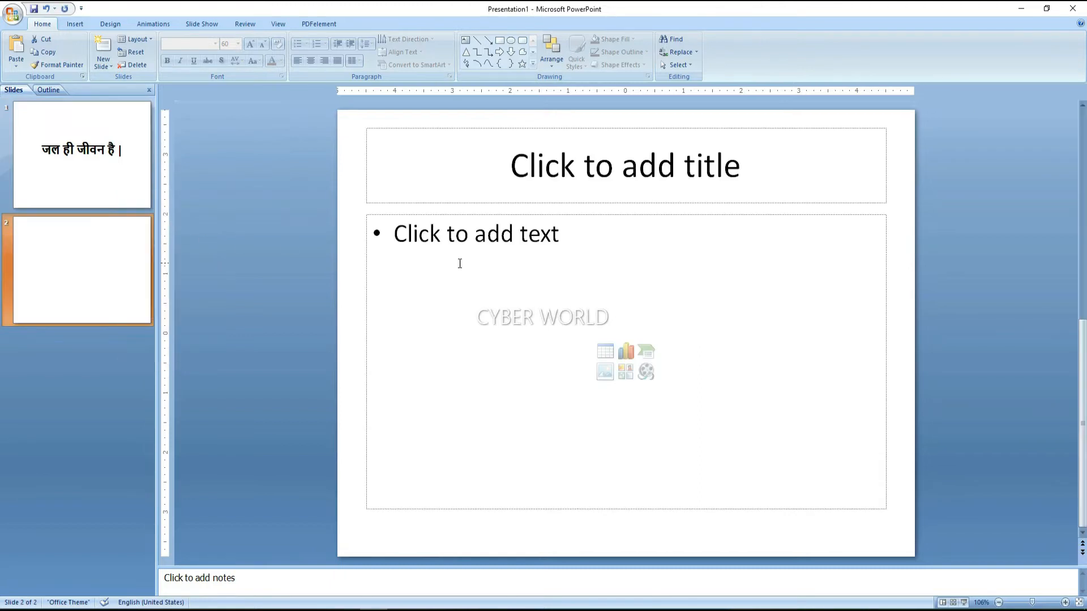
Change the new slide 2 to the Title Only layout
{"action": "right_click", "coordinate": [63, 259]}
{"action": "key", "text": "Escape"}
{"action": "left_click", "coordinate": [148, 42]}
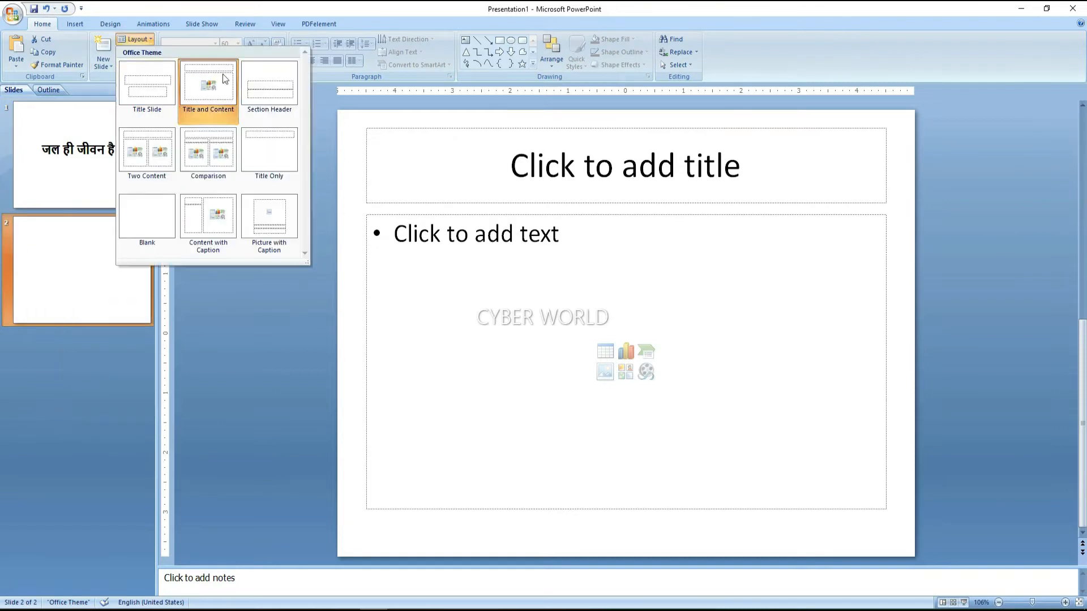
{"action": "left_click", "coordinate": [270, 139]}
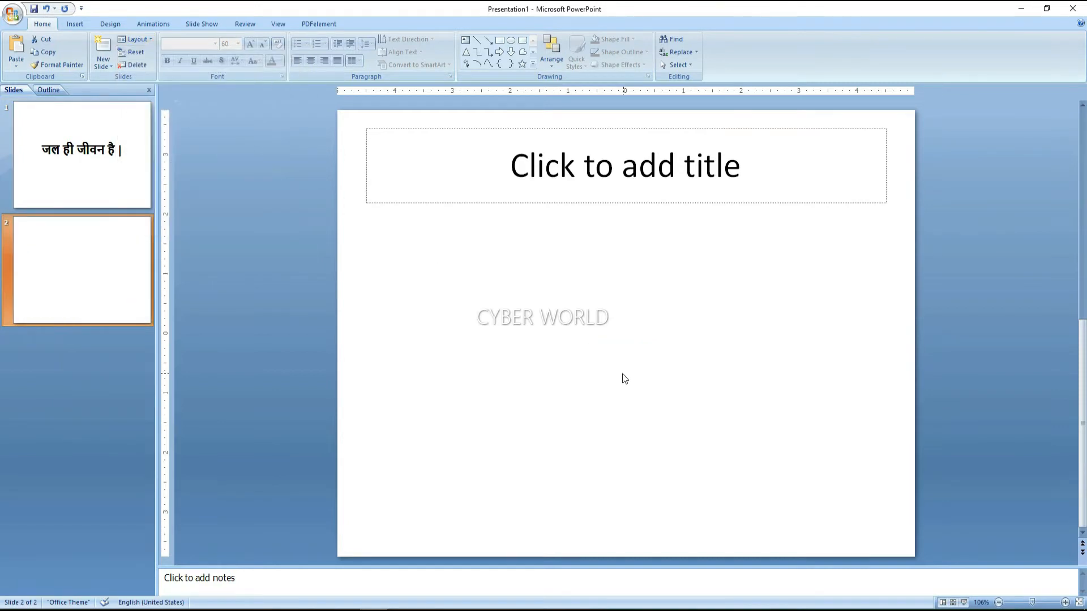
{"action": "left_click", "coordinate": [568, 345]}
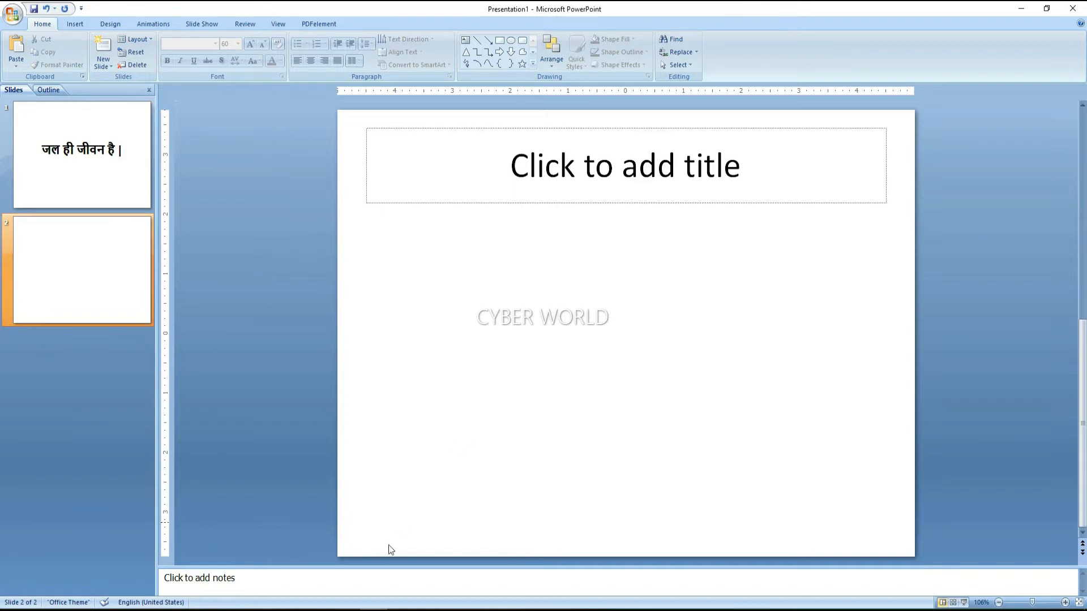
Paste the Word paragraph about drinkable water into slide 2's title box and stretch it to fit
{"action": "left_click", "coordinate": [367, 610]}
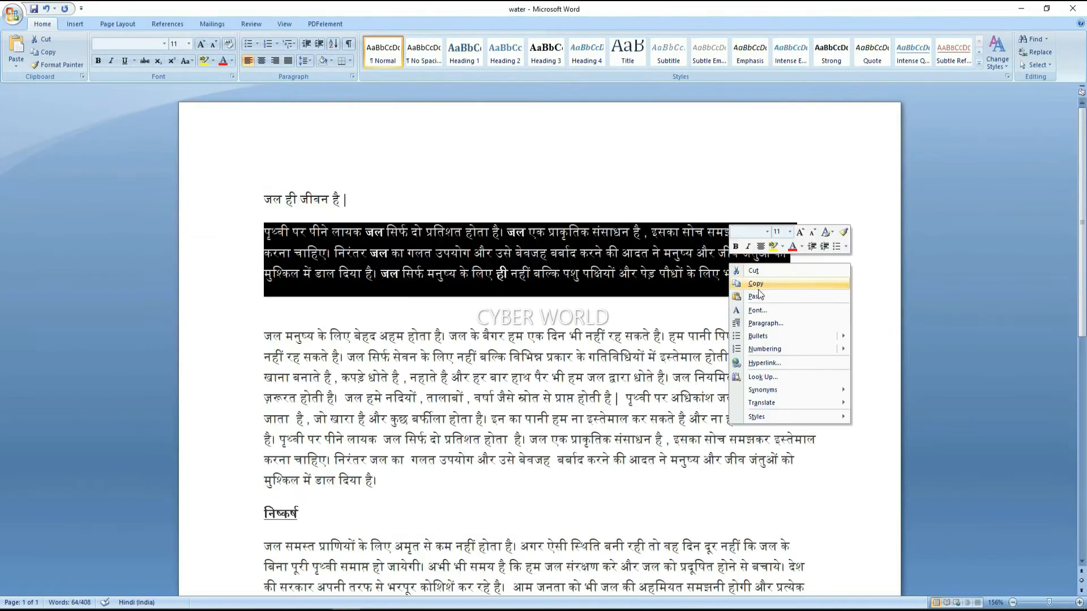
{"action": "left_click", "coordinate": [758, 286]}
{"action": "left_click", "coordinate": [367, 609]}
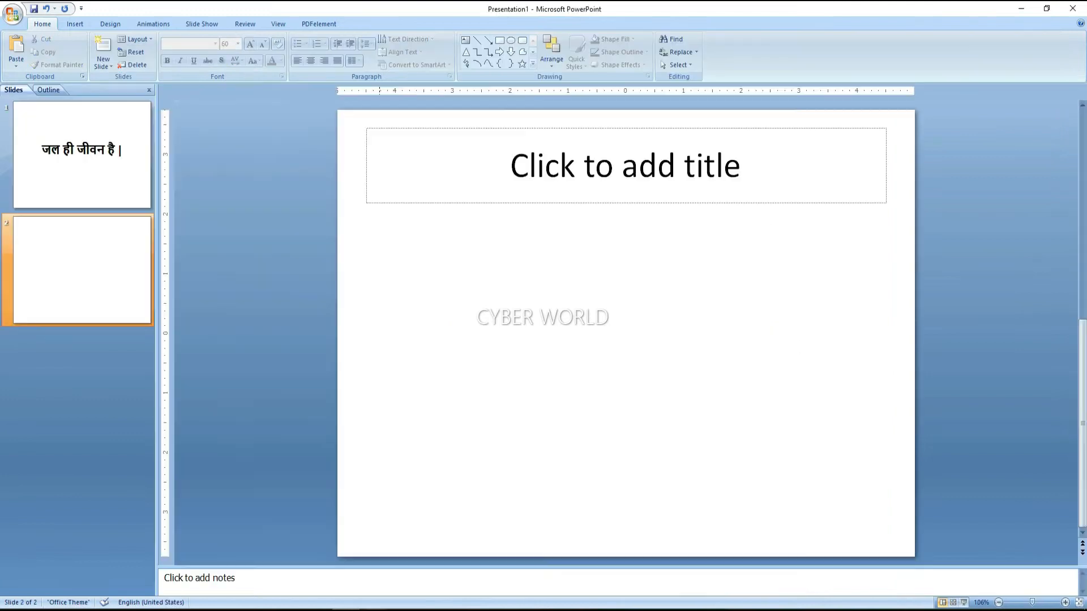
{"action": "left_click", "coordinate": [447, 172]}
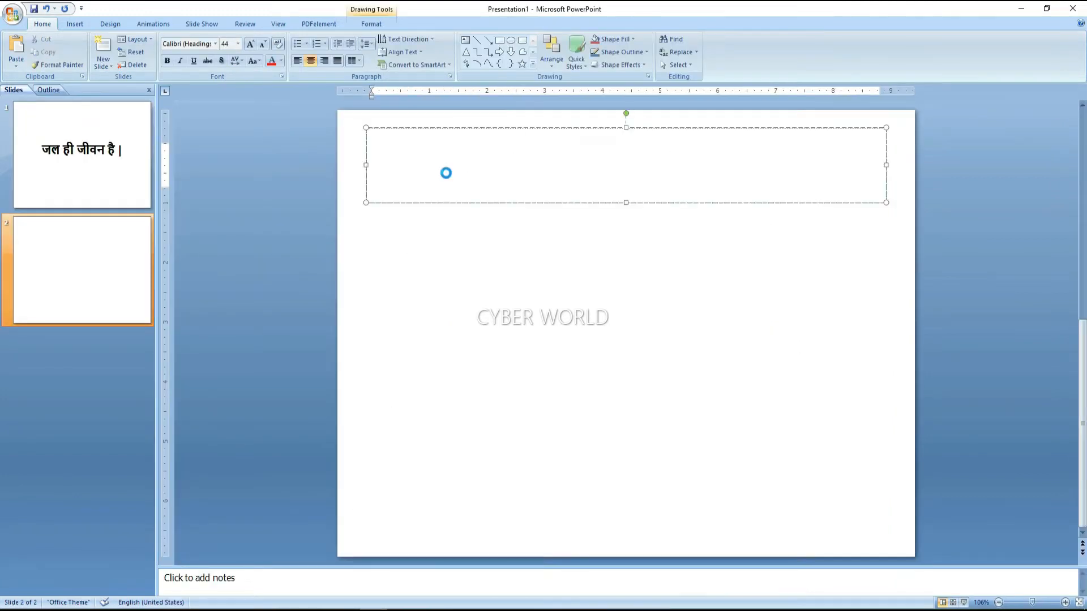
{"action": "key", "text": "ctrl+v"}
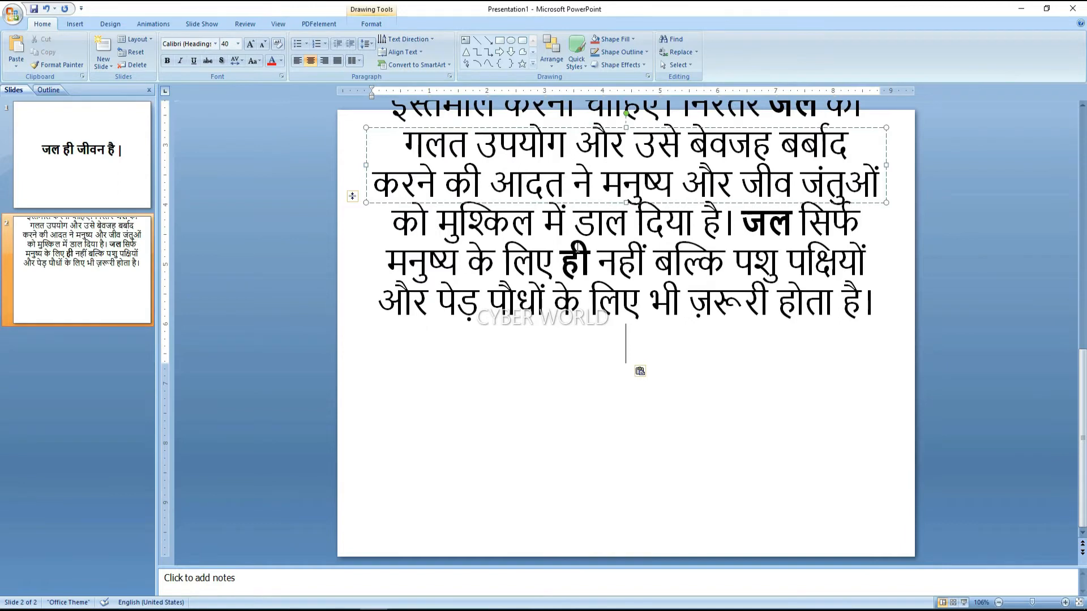
{"action": "left_click", "coordinate": [567, 249]}
{"action": "key", "text": "Left"}
{"action": "left_click_drag", "start_coordinate": [625, 202], "coordinate": [630, 521]}
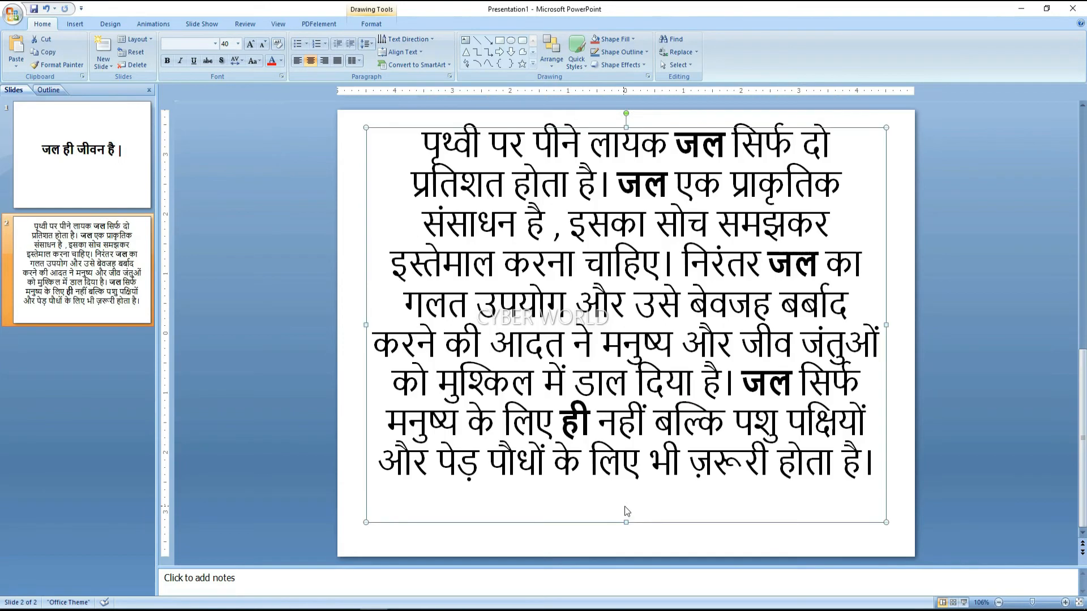
{"action": "left_click", "coordinate": [633, 466]}
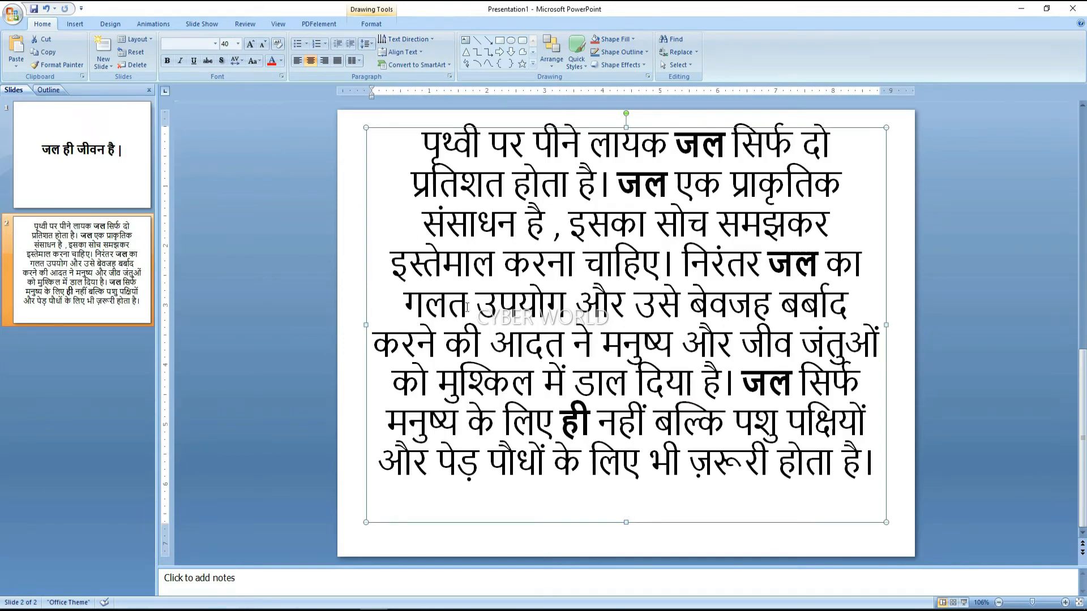
Justify slide 2's Hindi water paragraph so its lines run edge to edge
{"action": "left_click", "coordinate": [339, 62]}
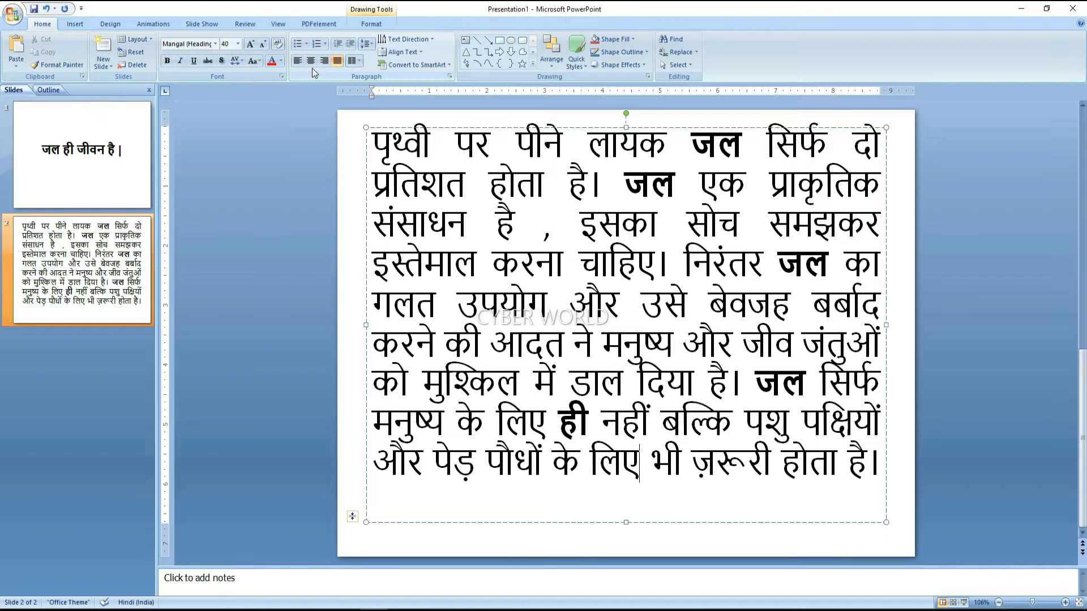
{"action": "left_click", "coordinate": [492, 263]}
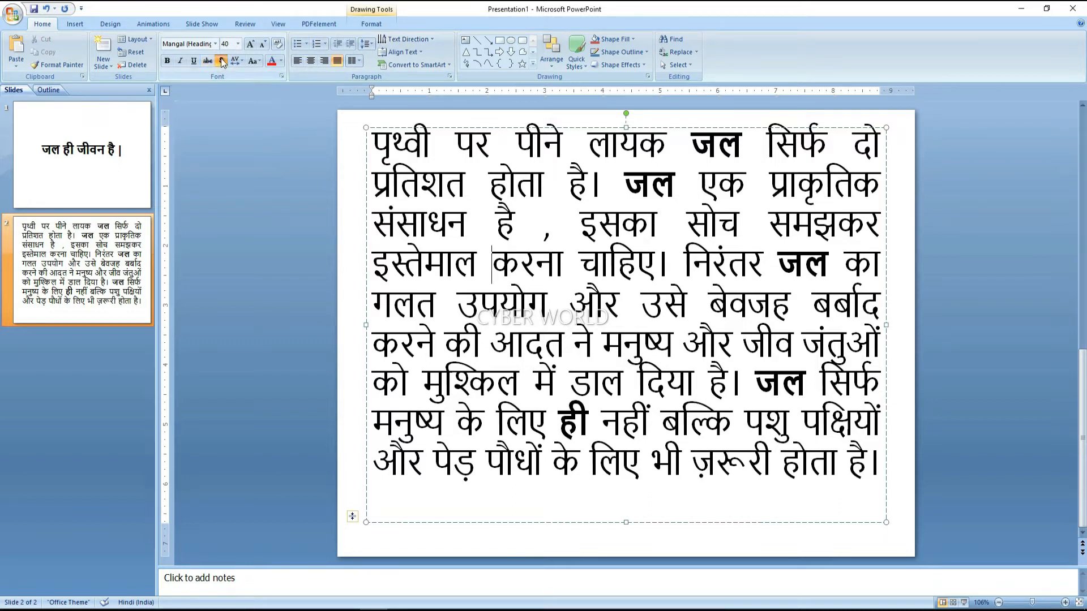
{"action": "left_click", "coordinate": [180, 60]}
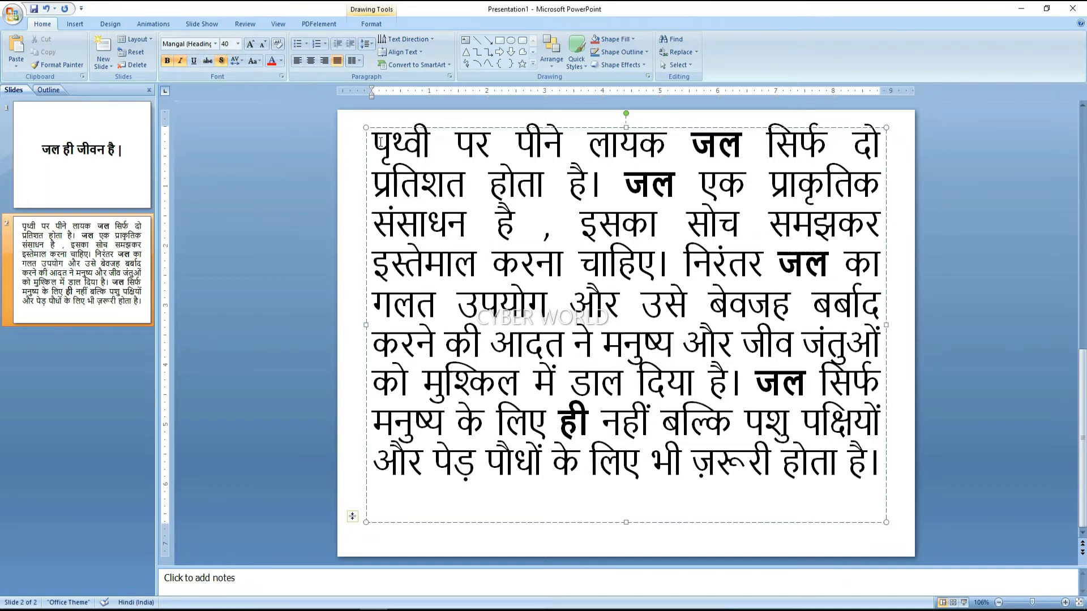
{"action": "left_click_drag", "start_coordinate": [375, 145], "coordinate": [387, 146]}
{"action": "left_click", "coordinate": [453, 265]}
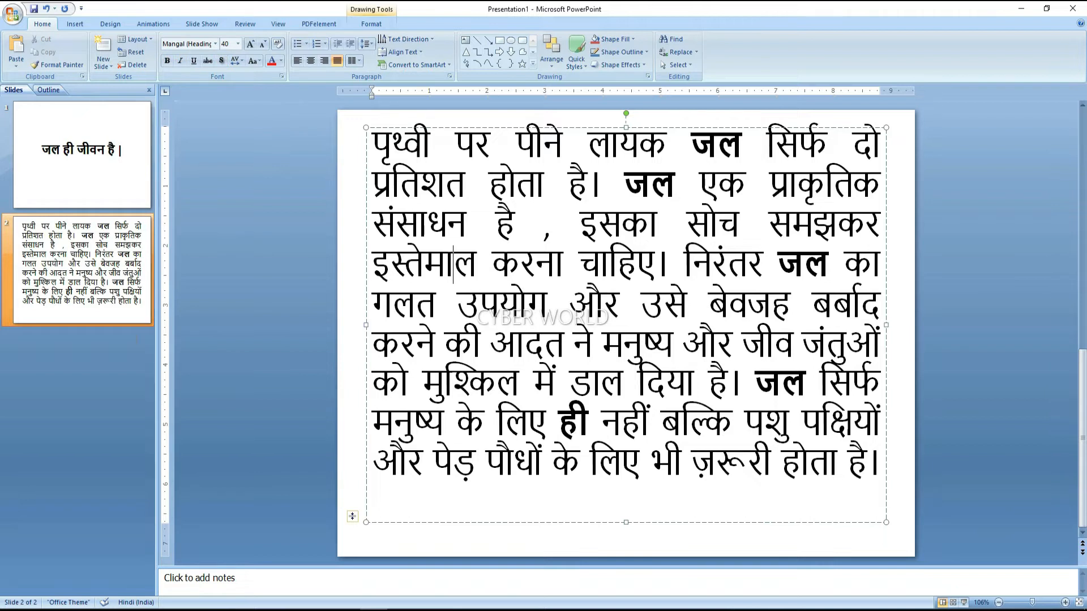
{"action": "left_click", "coordinate": [99, 261]}
{"action": "right_click", "coordinate": [99, 261]}
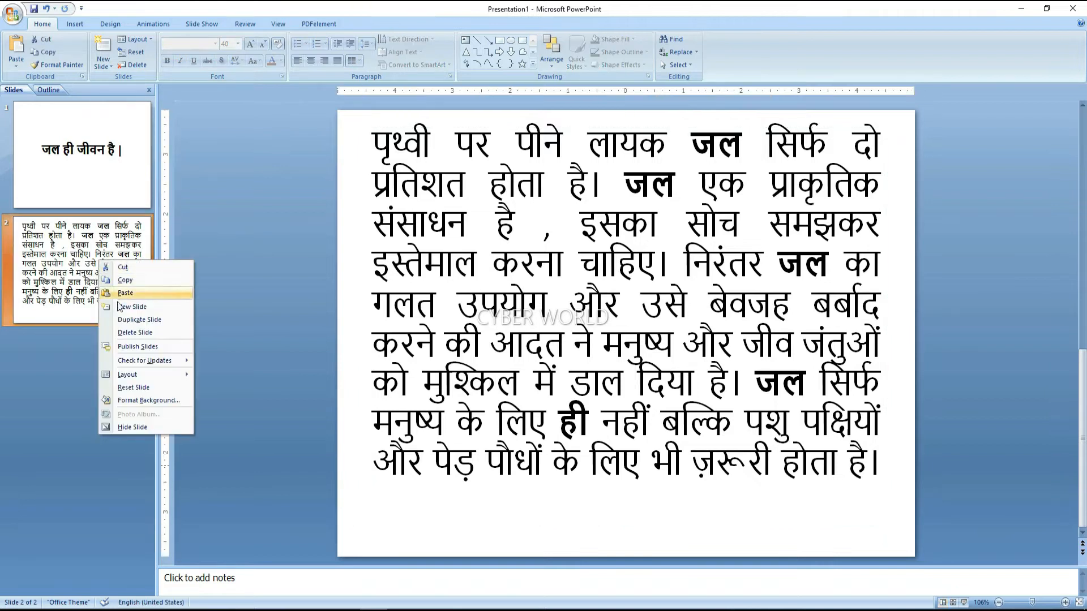
Duplicate slide 2 as slide 3 and paste the Word sentence about people needing water
{"action": "left_click", "coordinate": [122, 317]}
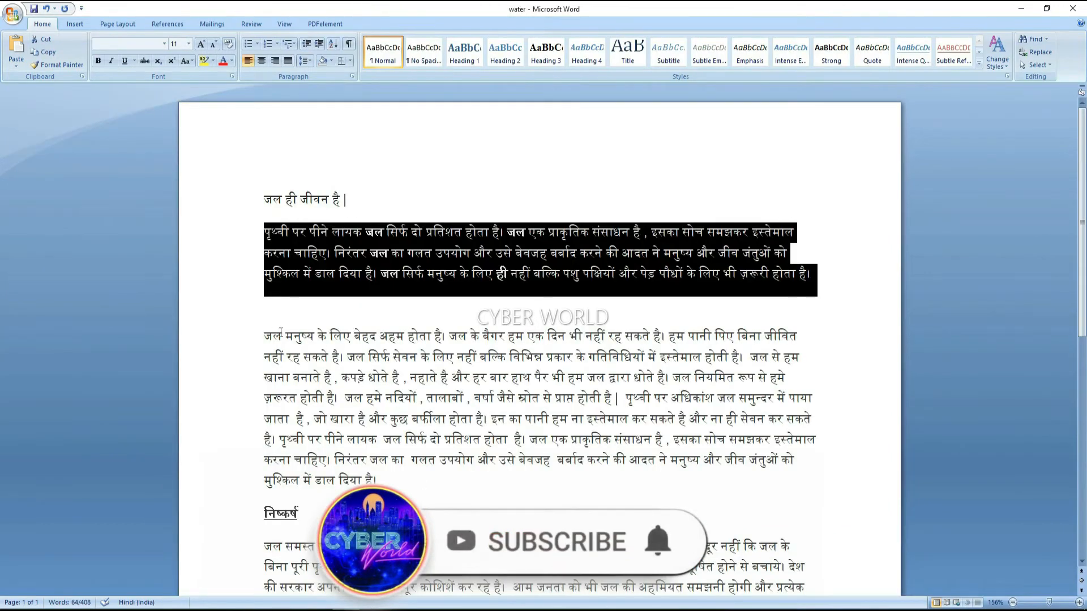
{"action": "left_click_drag", "start_coordinate": [261, 336], "coordinate": [665, 341]}
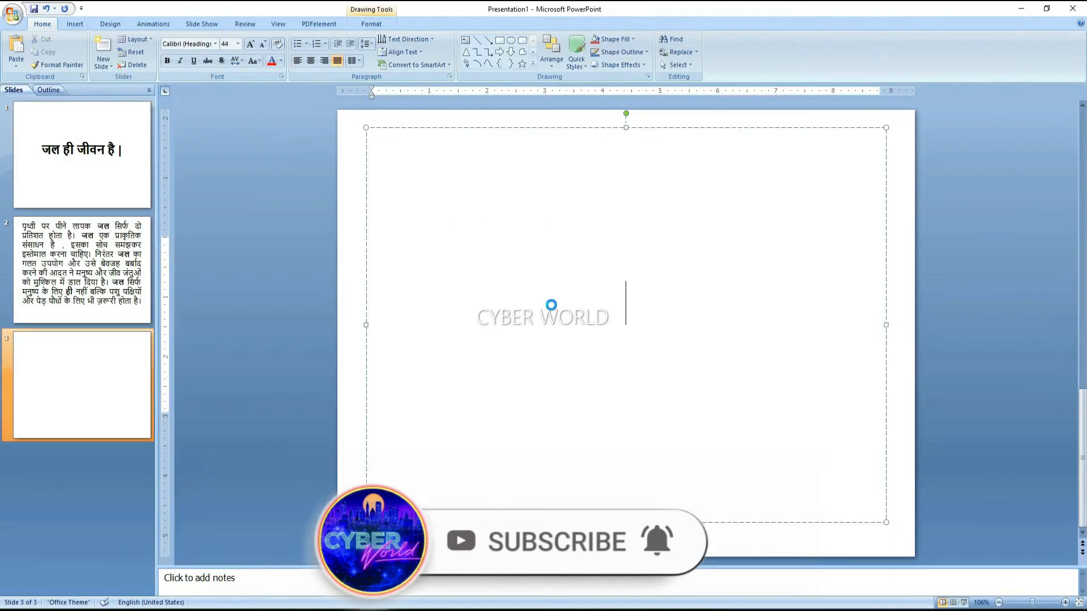
{"action": "key", "text": "ctrl+v"}
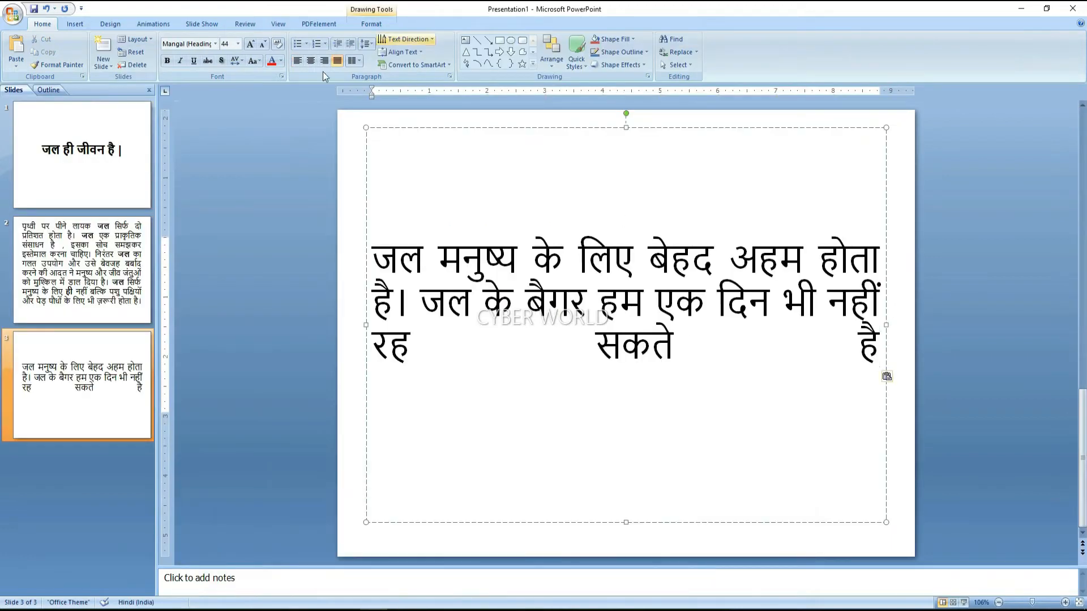
Centre the slide 3 sentence and make all its text bold
{"action": "left_click", "coordinate": [298, 65]}
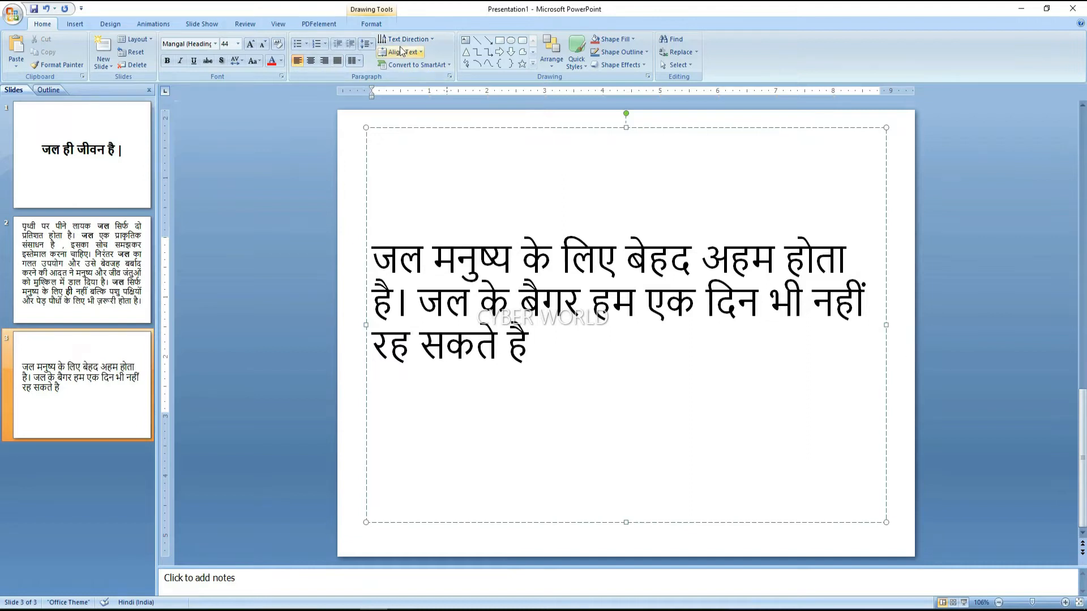
{"action": "left_click", "coordinate": [311, 61]}
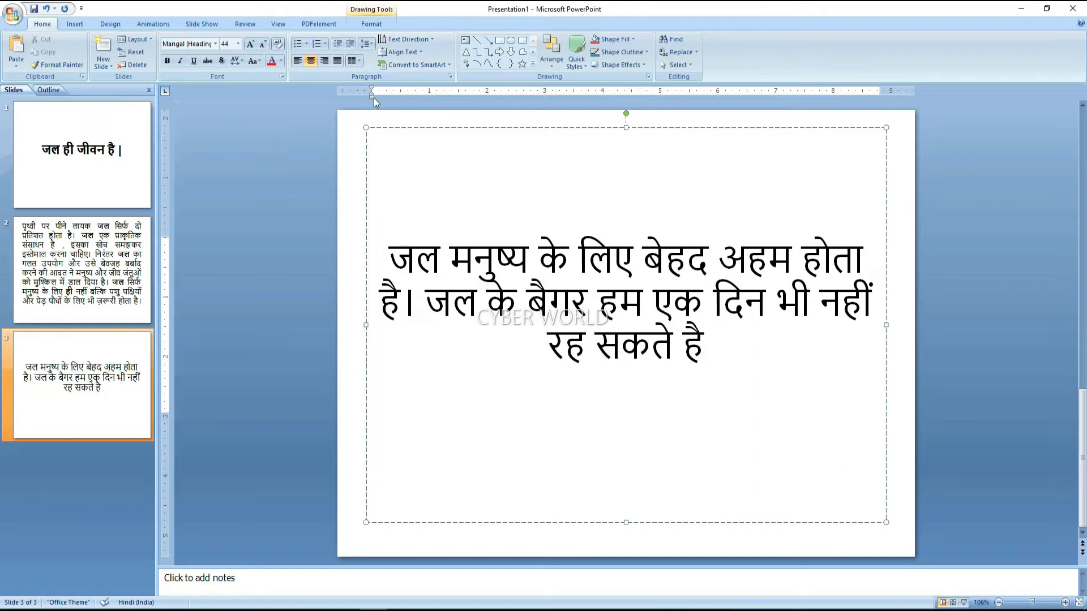
{"action": "key", "text": "ctrl+a"}
{"action": "key", "text": "ctrl+b"}
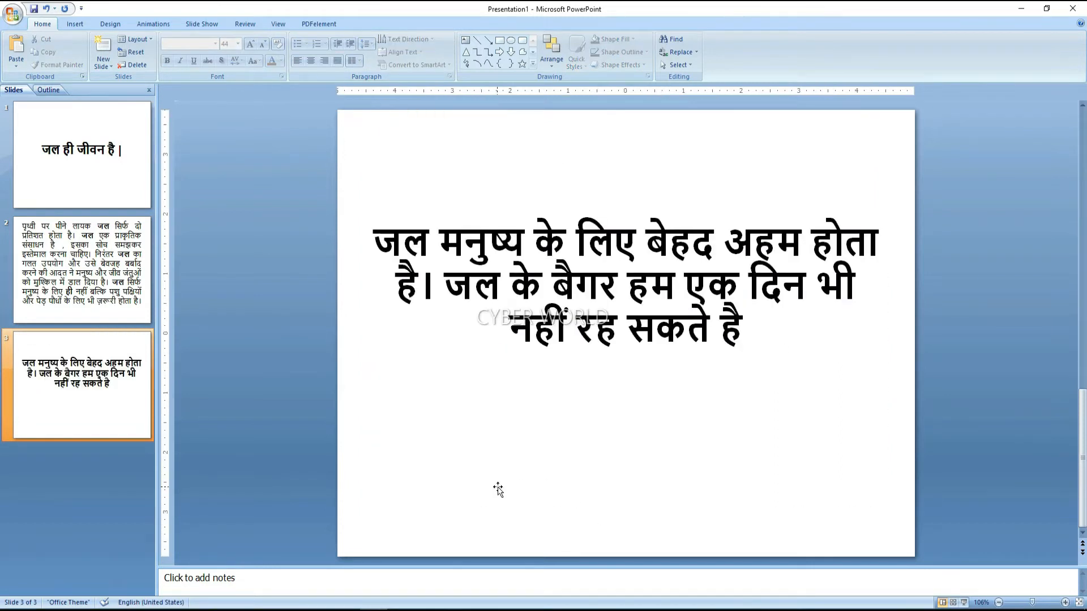
{"action": "left_click", "coordinate": [497, 490]}
{"action": "left_click", "coordinate": [413, 521]}
Add a Two Content slide 4 and paste the heading निष्कर्ष as its title
{"action": "left_click", "coordinate": [109, 66]}
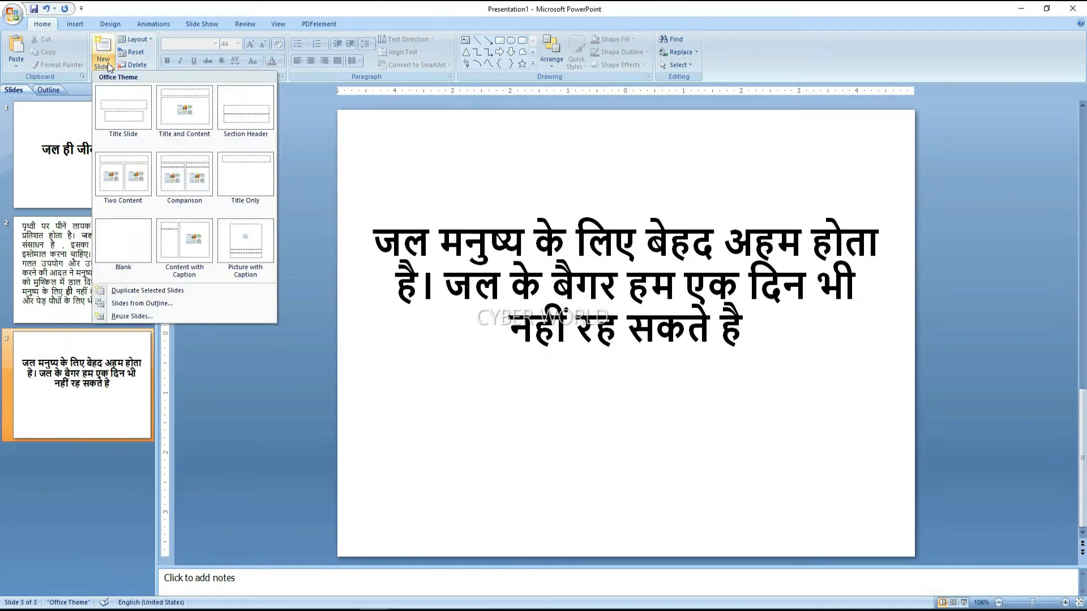
{"action": "left_click", "coordinate": [146, 164]}
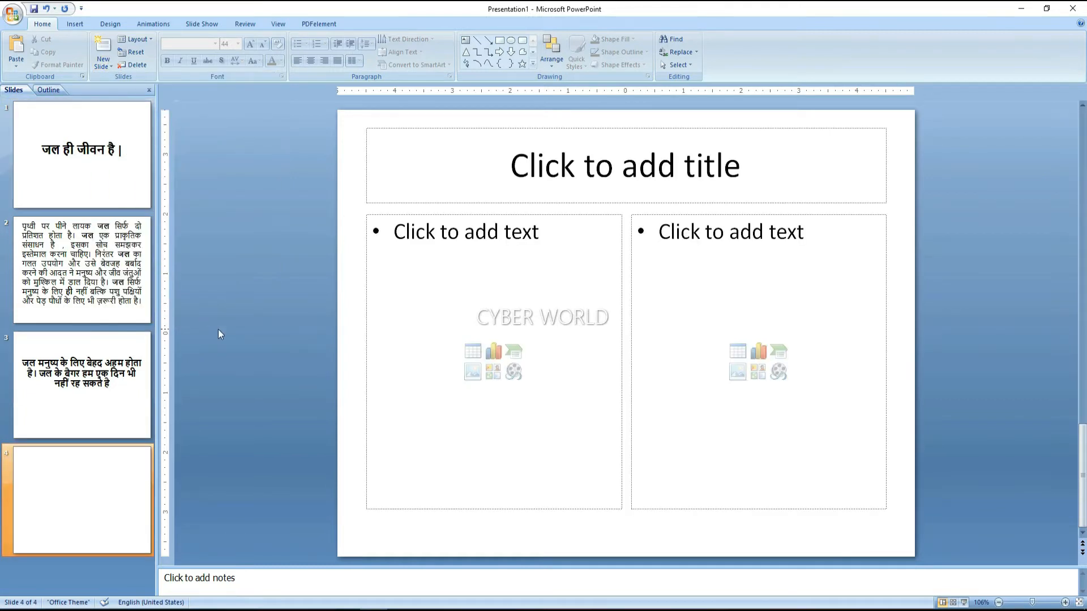
{"action": "key", "text": "alt+Tab"}
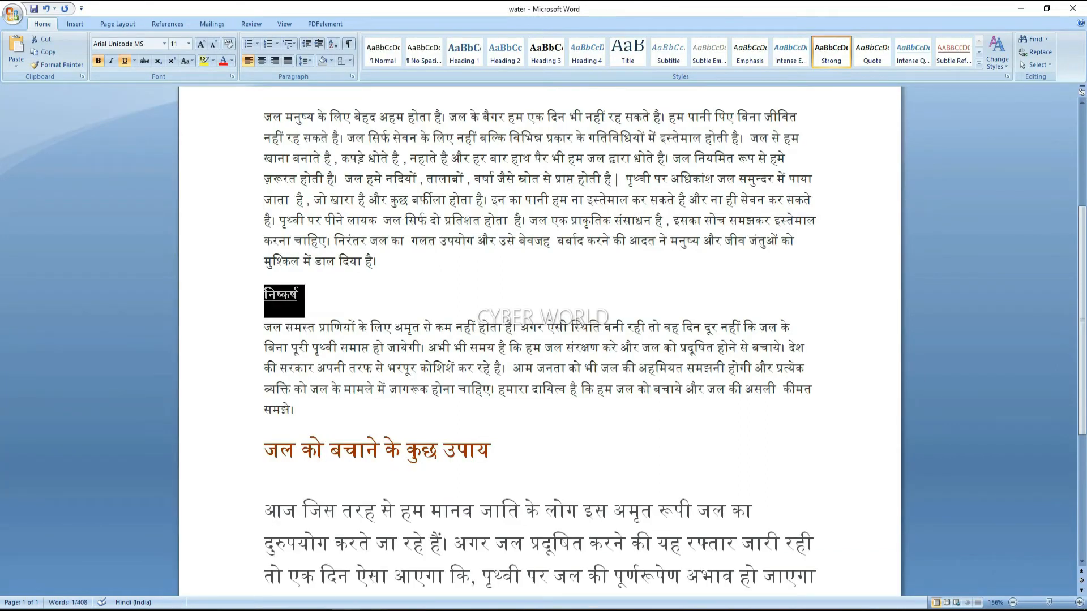
{"action": "key", "text": "alt+Tab"}
{"action": "left_click", "coordinate": [524, 172]}
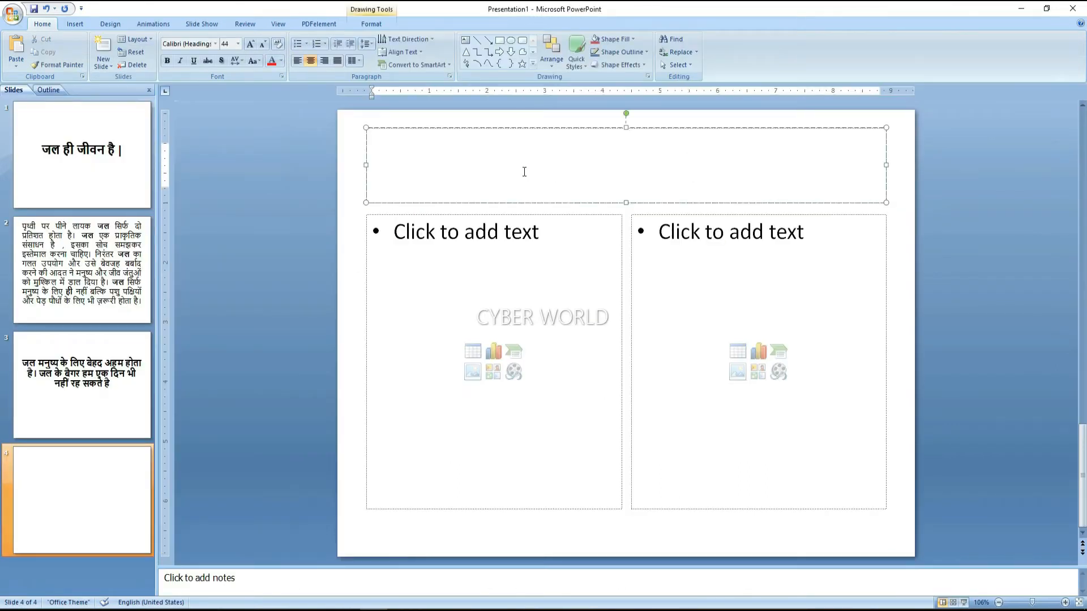
{"action": "type", "text": "निष्कर्ष"}
Enlarge the निष्कर्ष title text on slide 4
{"action": "left_click", "coordinate": [598, 258]}
{"action": "left_click", "coordinate": [631, 155]}
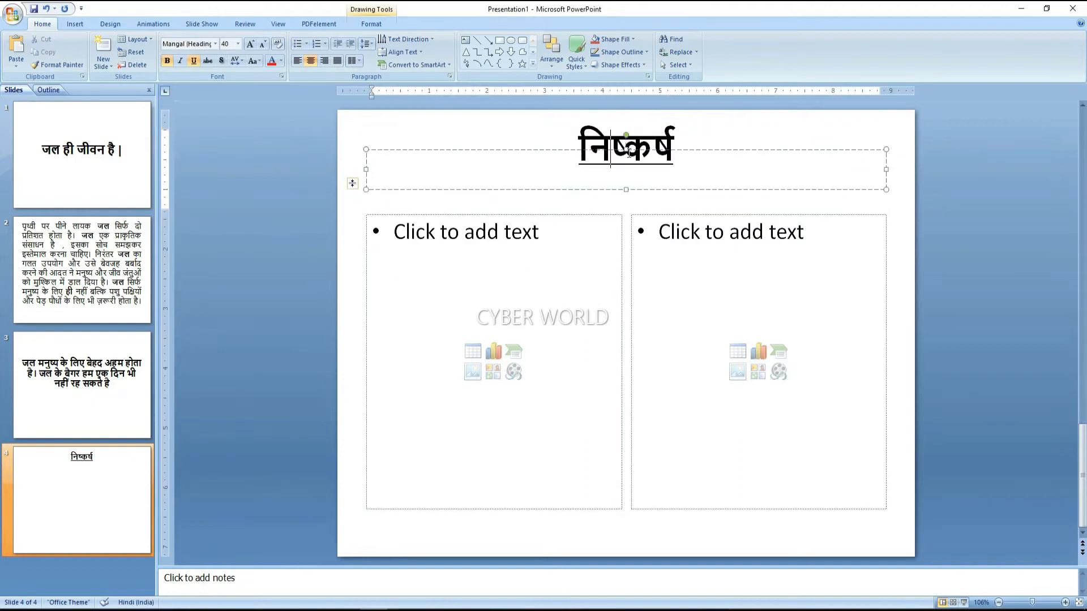
{"action": "left_click", "coordinate": [650, 150]}
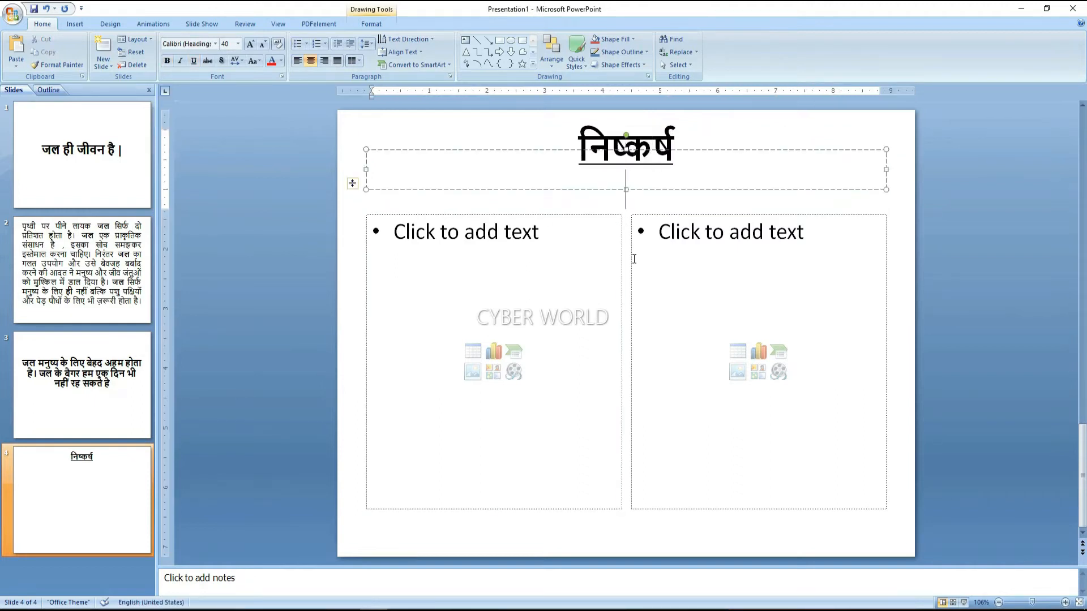
{"action": "left_click", "coordinate": [634, 259]}
{"action": "left_click", "coordinate": [582, 285]}
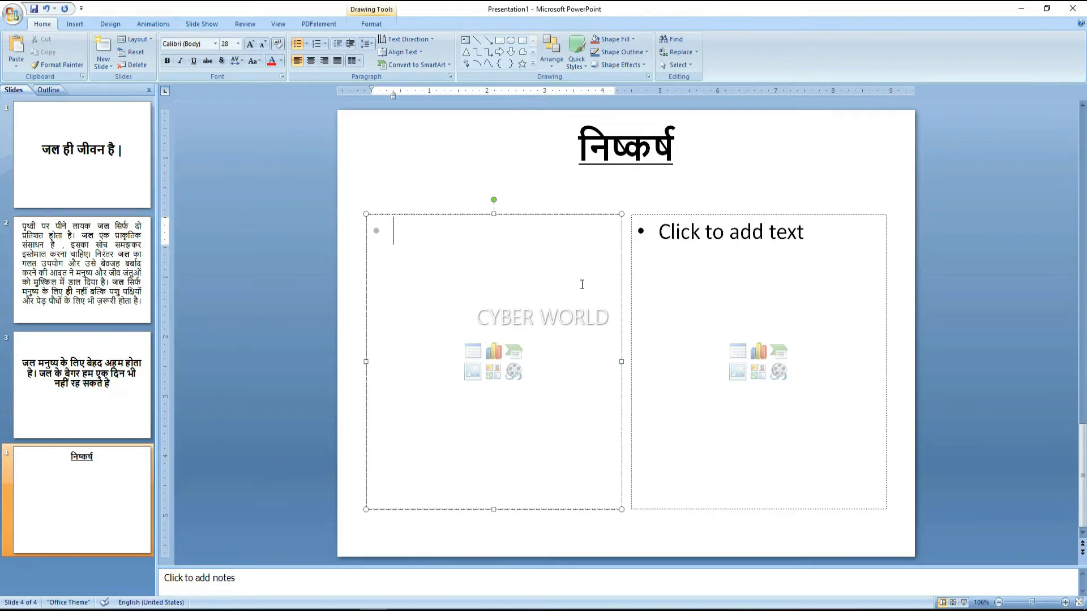
{"action": "left_click", "coordinate": [656, 549]}
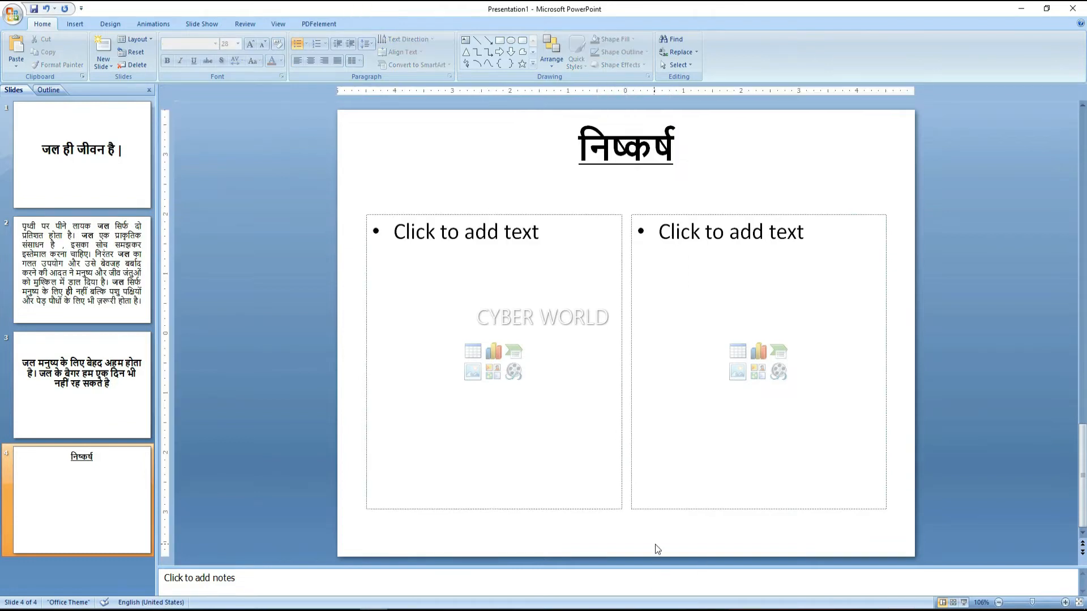
{"action": "key", "text": "ctrl+y"}
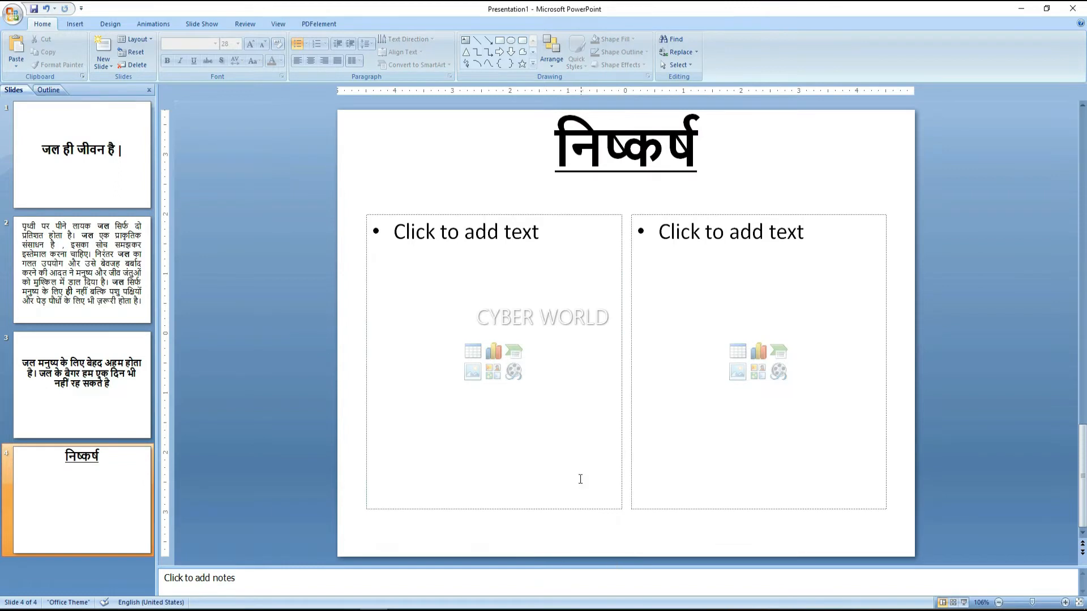
Copy the conclusion paragraph under निष्कर्ष from Word into slide 4's left content box
{"action": "left_click", "coordinate": [346, 610]}
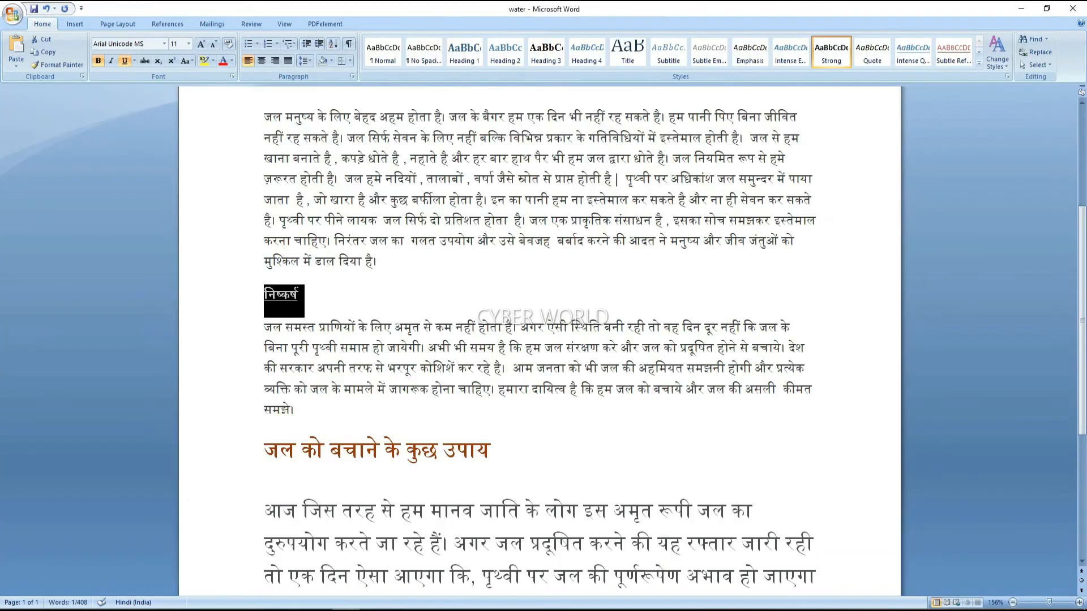
{"action": "left_click_drag", "start_coordinate": [265, 328], "coordinate": [326, 417]}
{"action": "key", "text": "ctrl+c"}
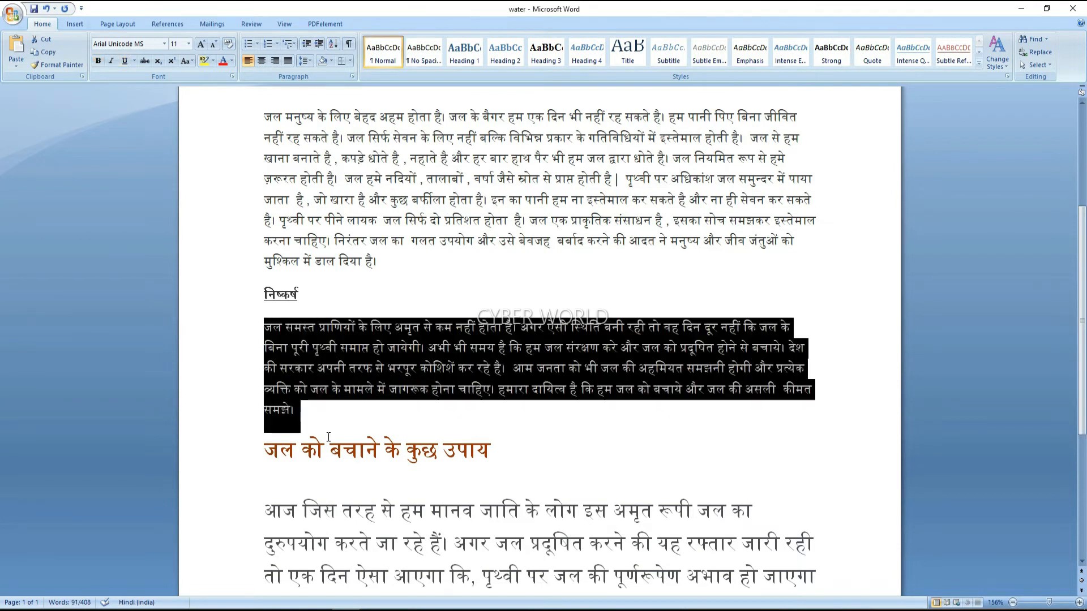
{"action": "left_click", "coordinate": [377, 610]}
{"action": "left_click", "coordinate": [508, 314]}
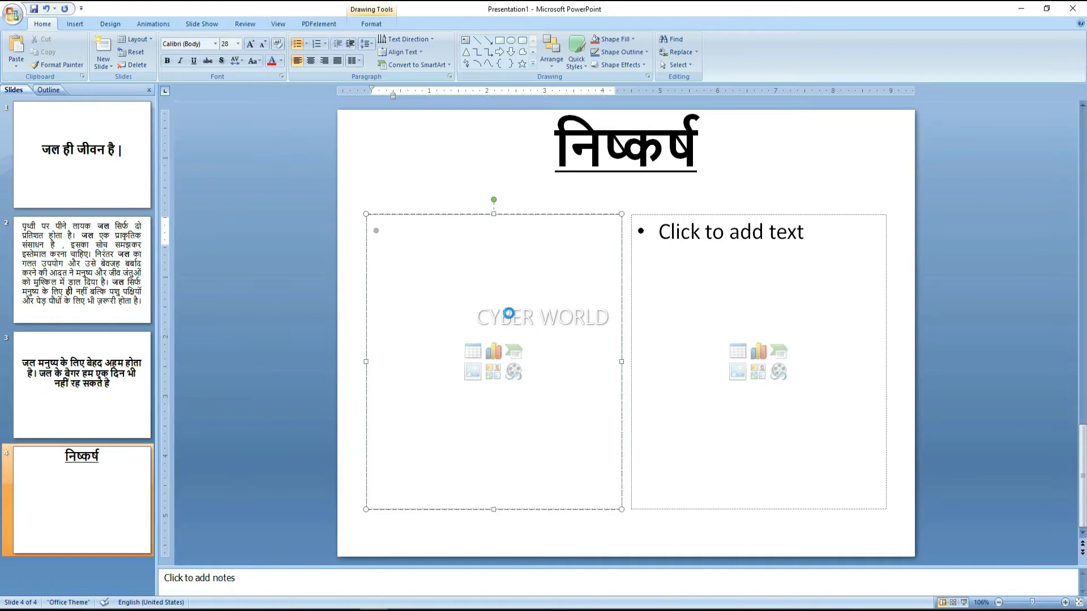
{"action": "key", "text": "ctrl+v"}
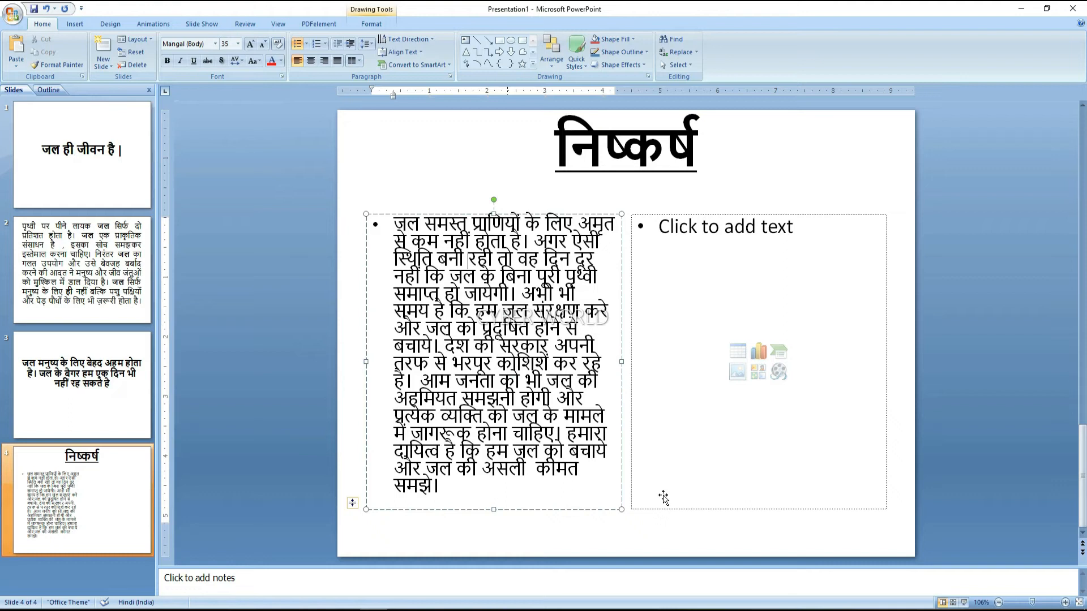
{"action": "left_click", "coordinate": [667, 408]}
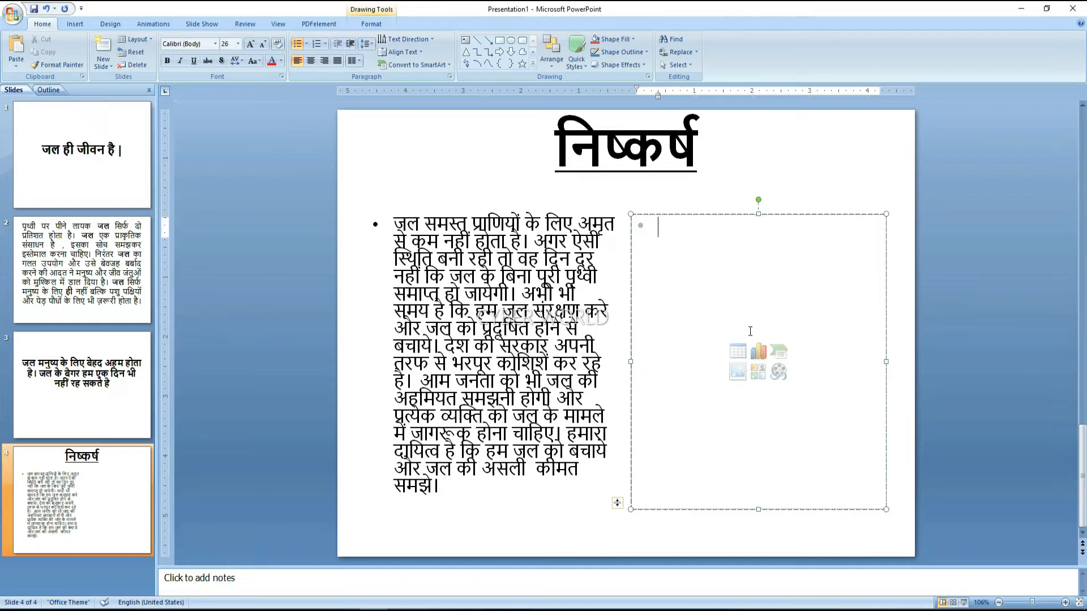
{"action": "left_click", "coordinate": [760, 372]}
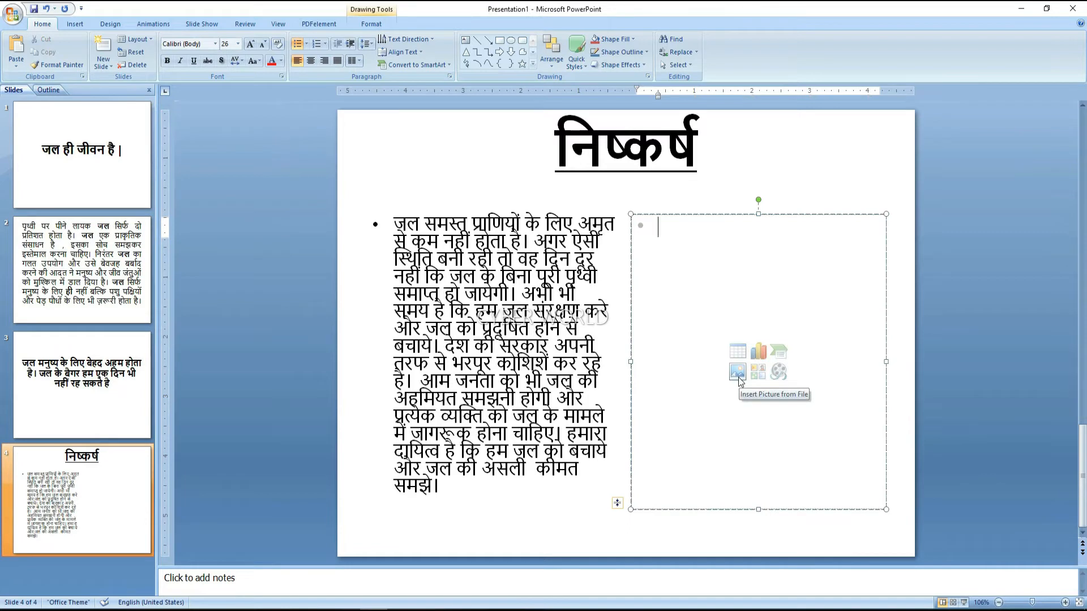
Insert picture 31213 into slide 4's right content box and nudge it slightly
{"action": "left_click", "coordinate": [738, 373]}
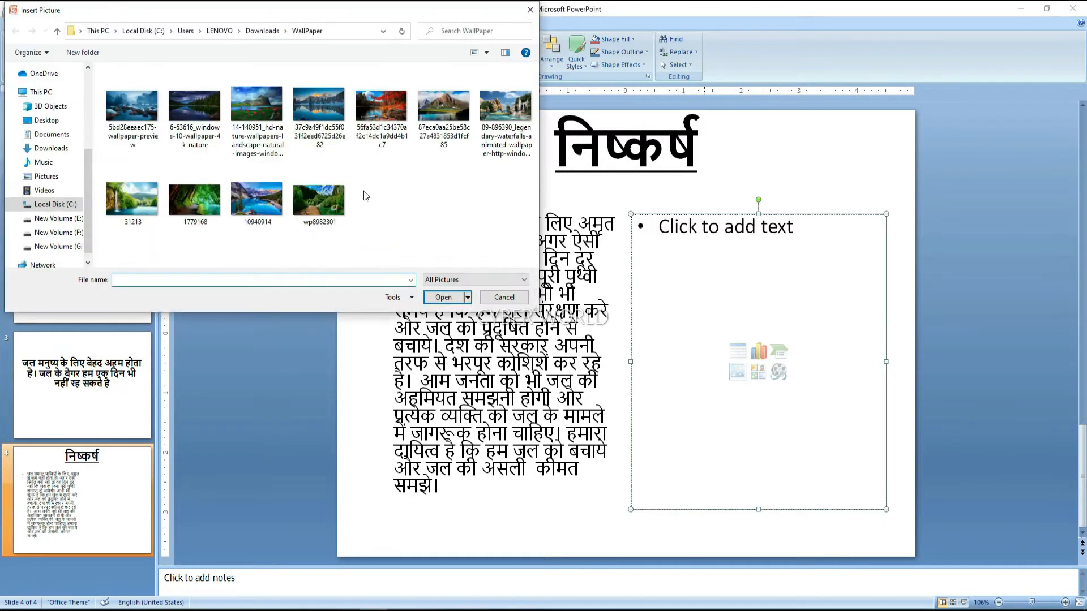
{"action": "left_click", "coordinate": [132, 201]}
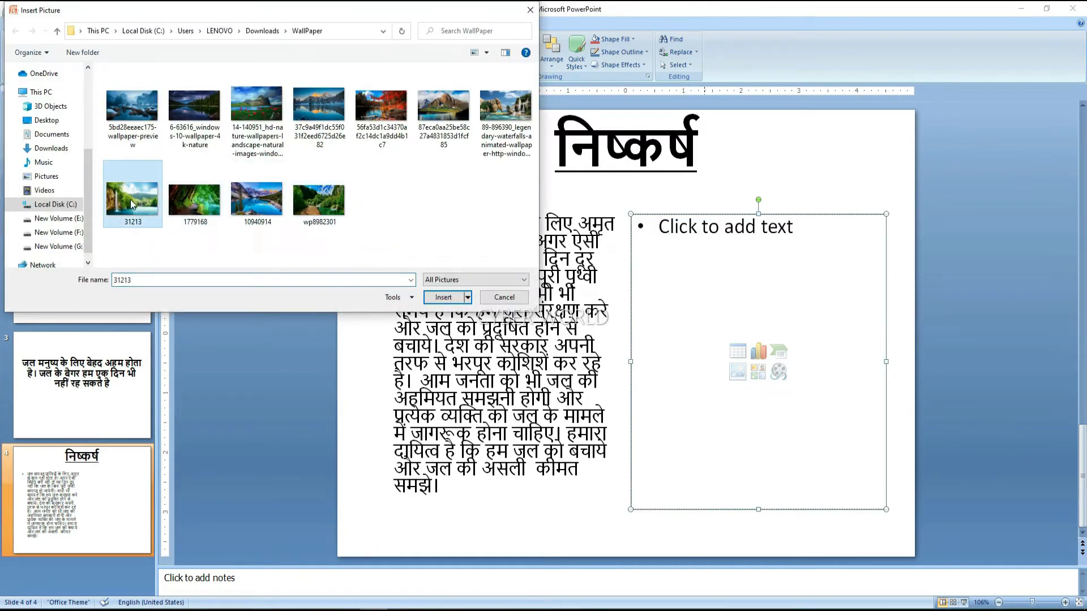
{"action": "left_click", "coordinate": [454, 298]}
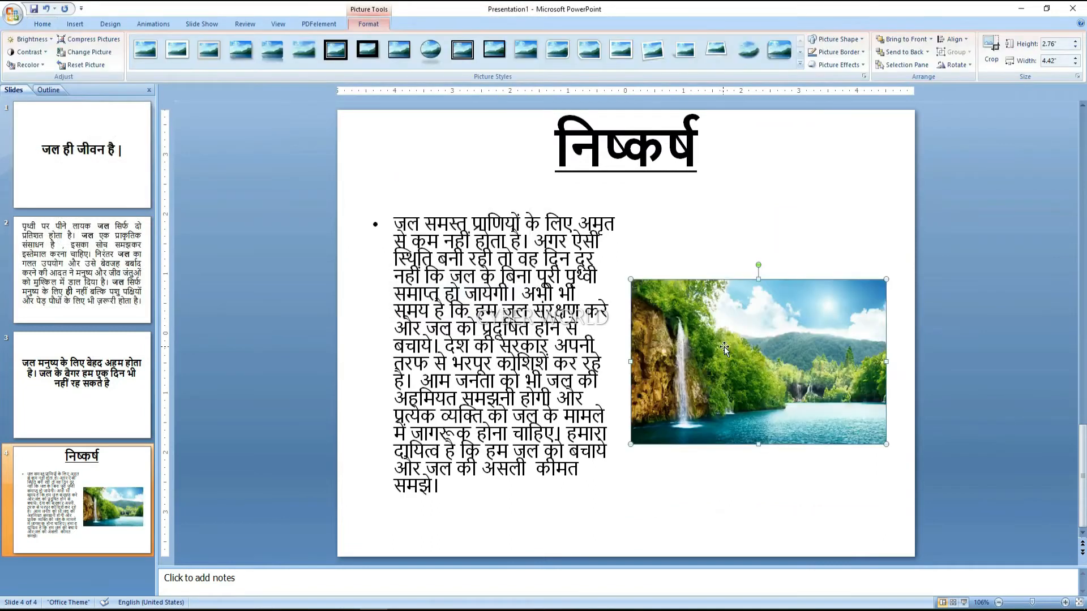
{"action": "mouse_move", "coordinate": [762, 336]}
{"action": "left_mouse_down"}
{"action": "mouse_move", "coordinate": [752, 310]}
{"action": "mouse_move", "coordinate": [772, 324]}
{"action": "mouse_move", "coordinate": [772, 308]}
{"action": "mouse_move", "coordinate": [781, 334]}
{"action": "left_mouse_up"}
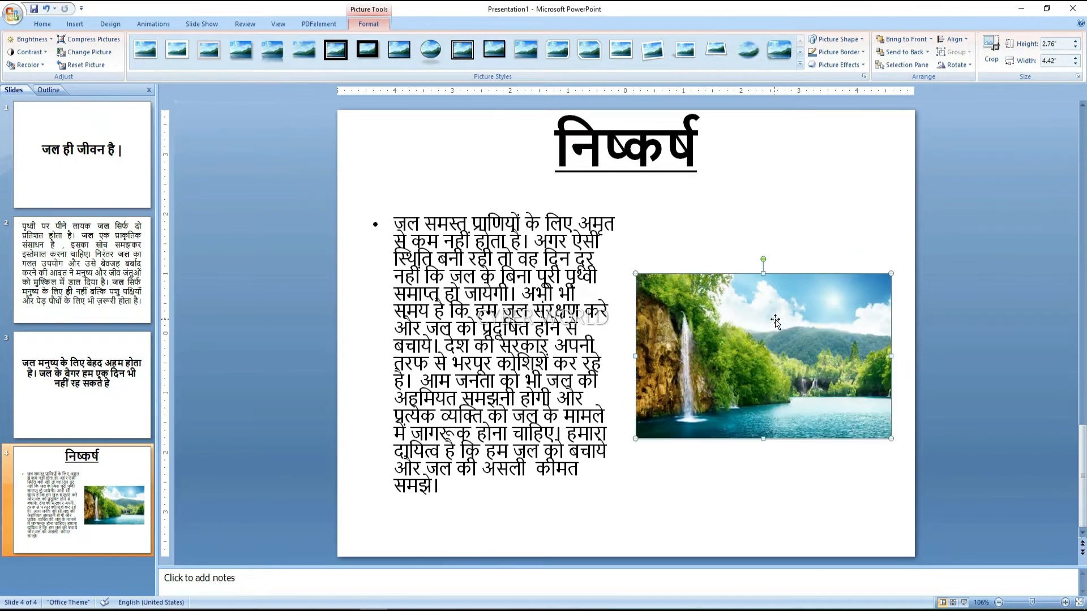
{"action": "left_click", "coordinate": [646, 491]}
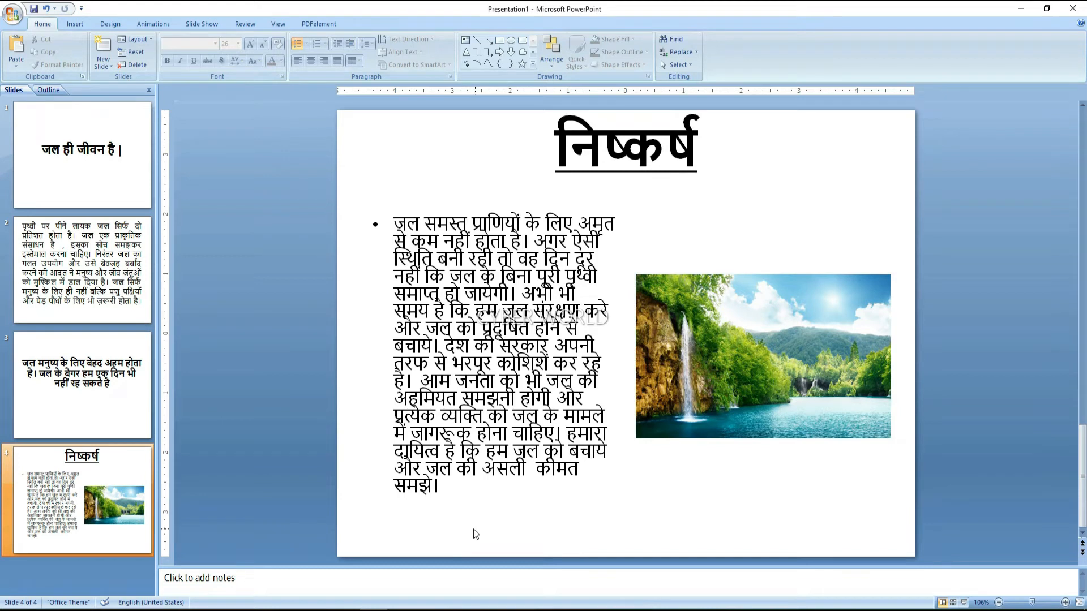
{"action": "left_click", "coordinate": [107, 66]}
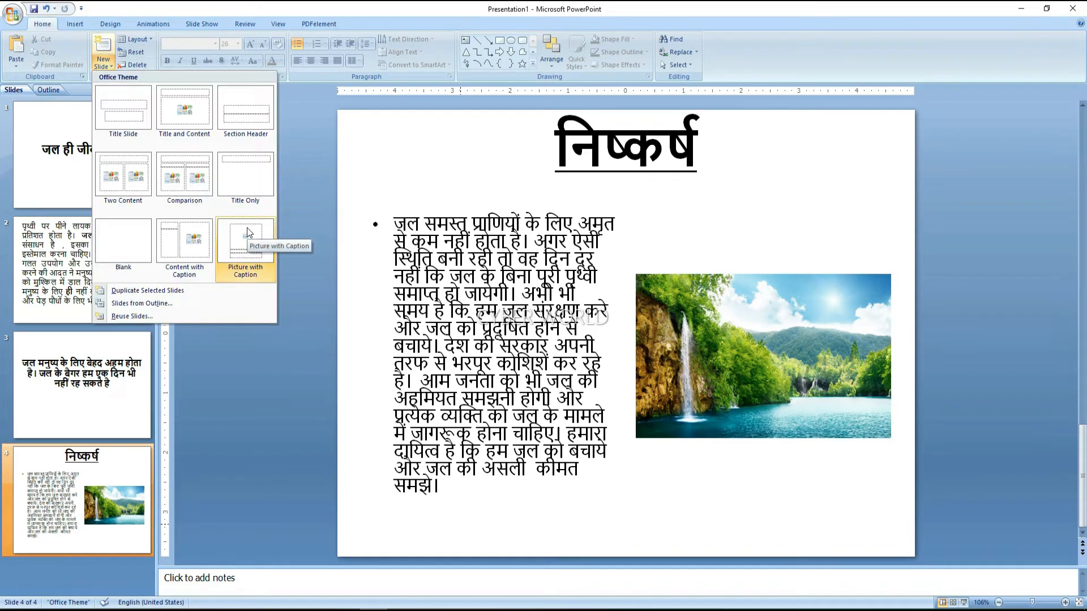
Add a Title Only slide 5 titled 'जल को बचाने के कुछ उपाय', copied from Word
{"action": "left_click", "coordinate": [234, 175]}
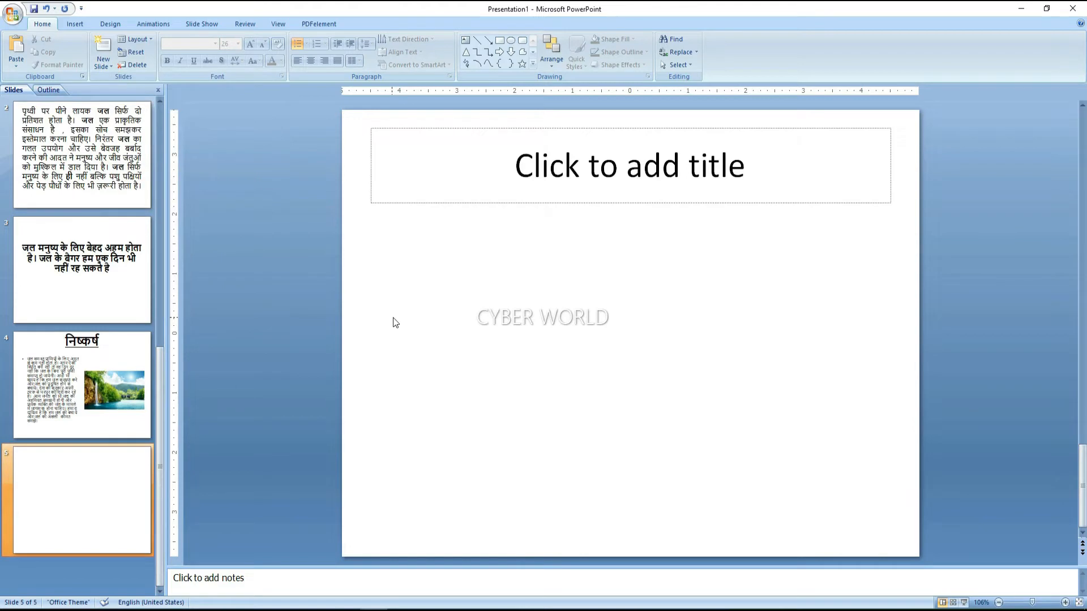
{"action": "left_click", "coordinate": [349, 609]}
{"action": "left_click_drag", "start_coordinate": [510, 552], "coordinate": [268, 541]}
{"action": "key", "text": "ctrl+c"}
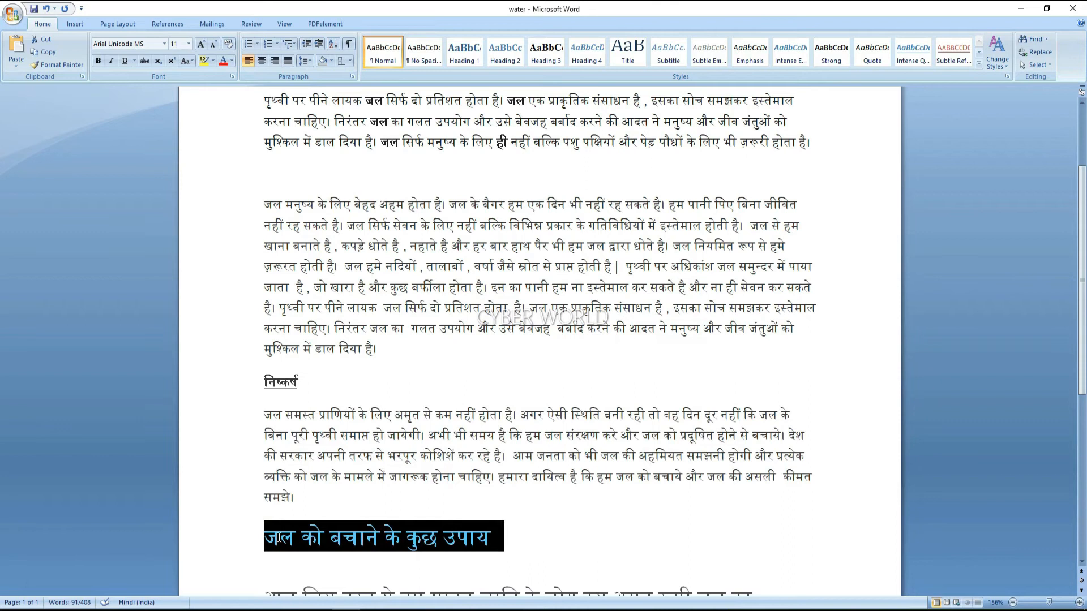
{"action": "left_click", "coordinate": [371, 609]}
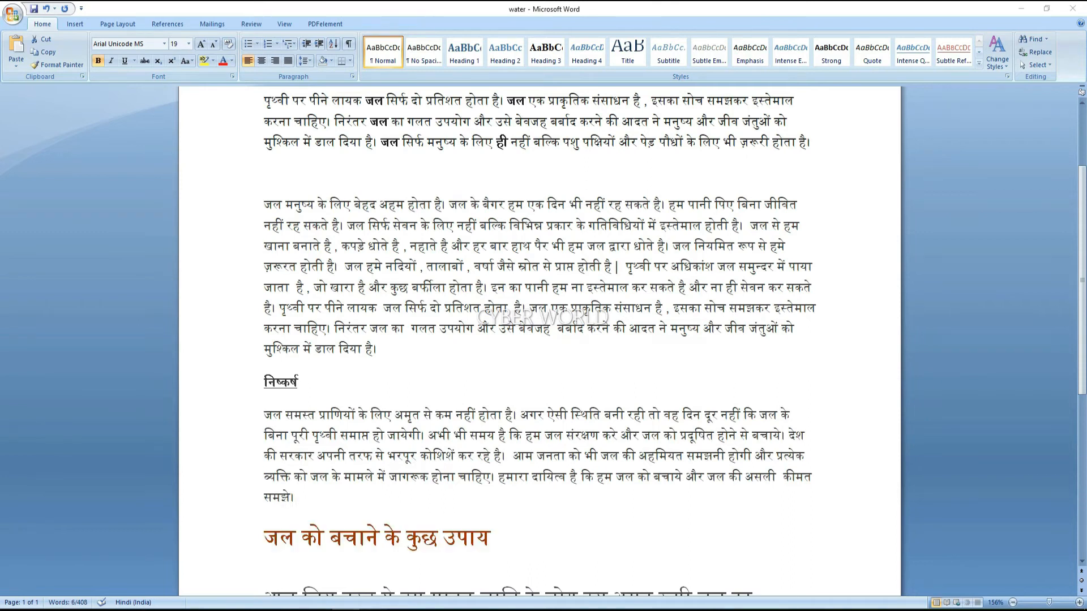
{"action": "left_click", "coordinate": [488, 184]}
{"action": "key", "text": "ctrl+v"}
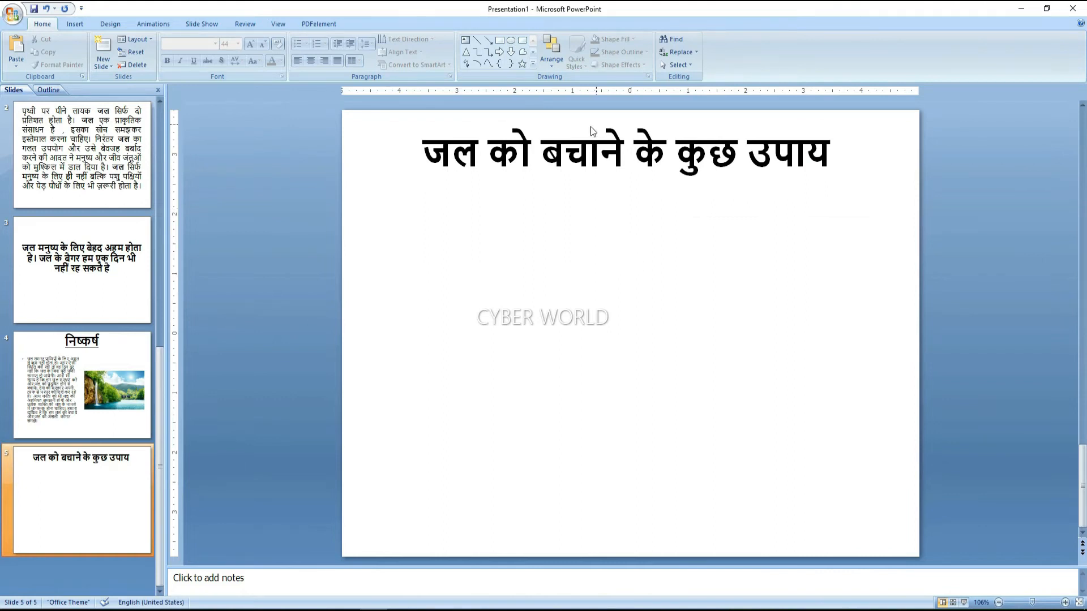
Change slide 5 to the Two Content layout
{"action": "left_click", "coordinate": [139, 39]}
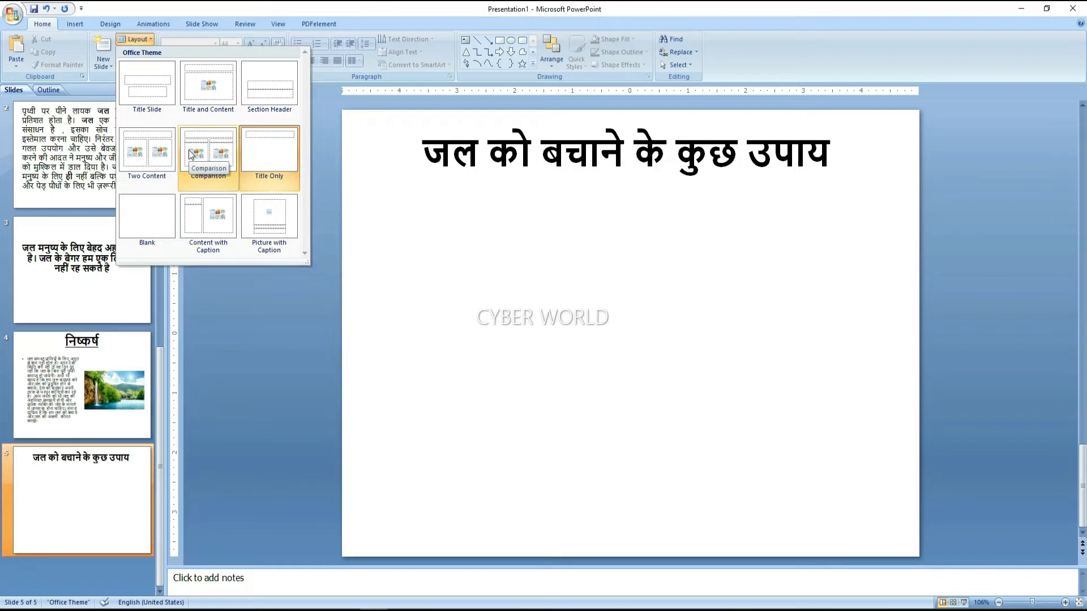
{"action": "left_click", "coordinate": [154, 145]}
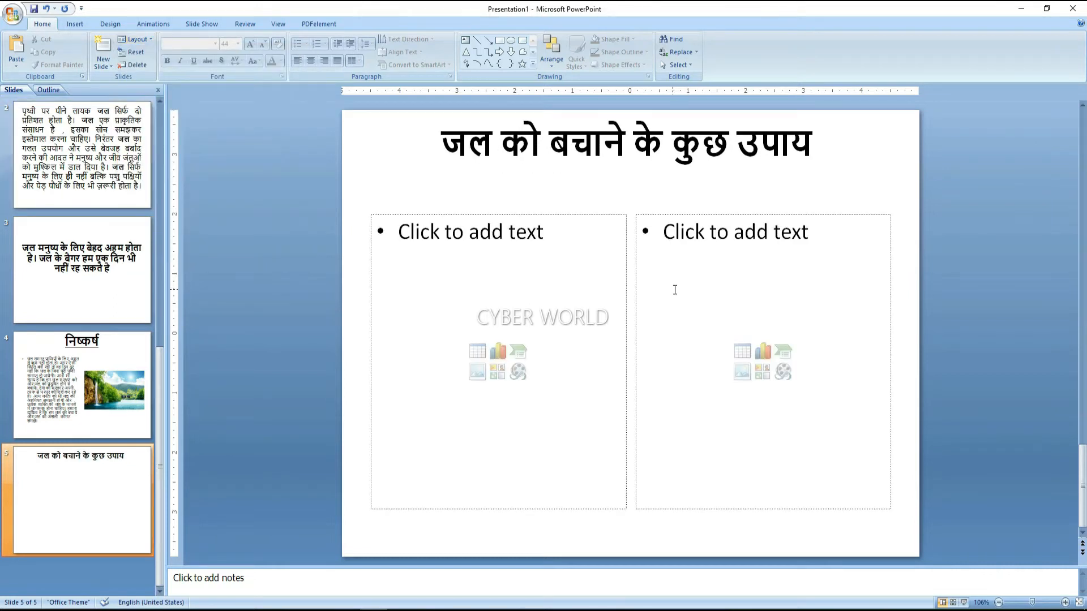
{"action": "left_click", "coordinate": [582, 326]}
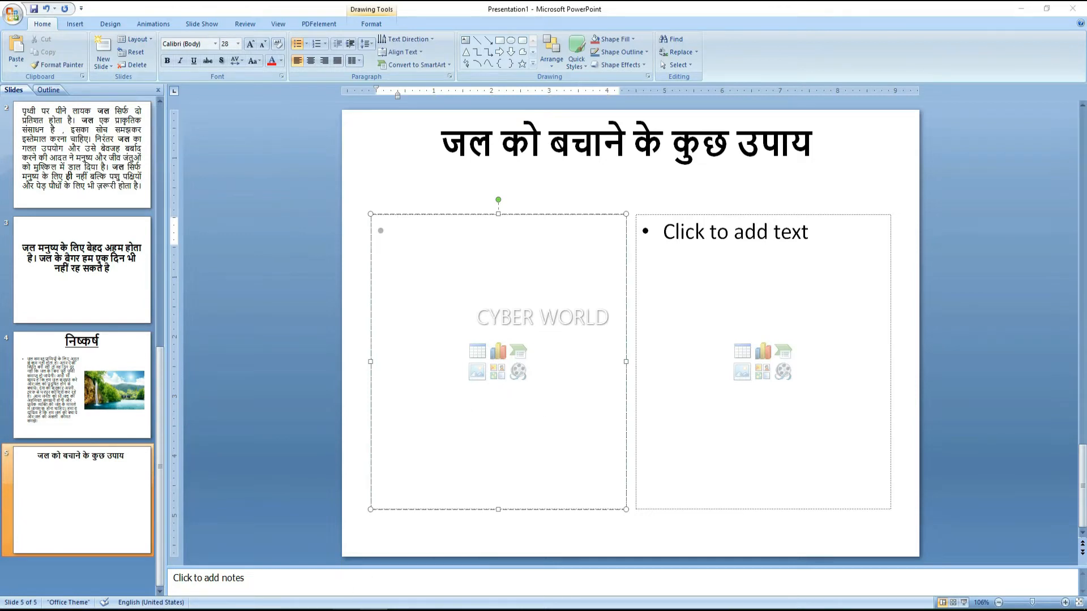
Paste the Word paragraph about wasting and saving water into slide 5's left box
{"action": "left_click", "coordinate": [354, 606]}
{"action": "scroll", "coordinate": [351, 497], "scroll_direction": "down", "scroll_amount": 2}
{"action": "left_click_drag", "start_coordinate": [267, 466], "coordinate": [644, 577]}
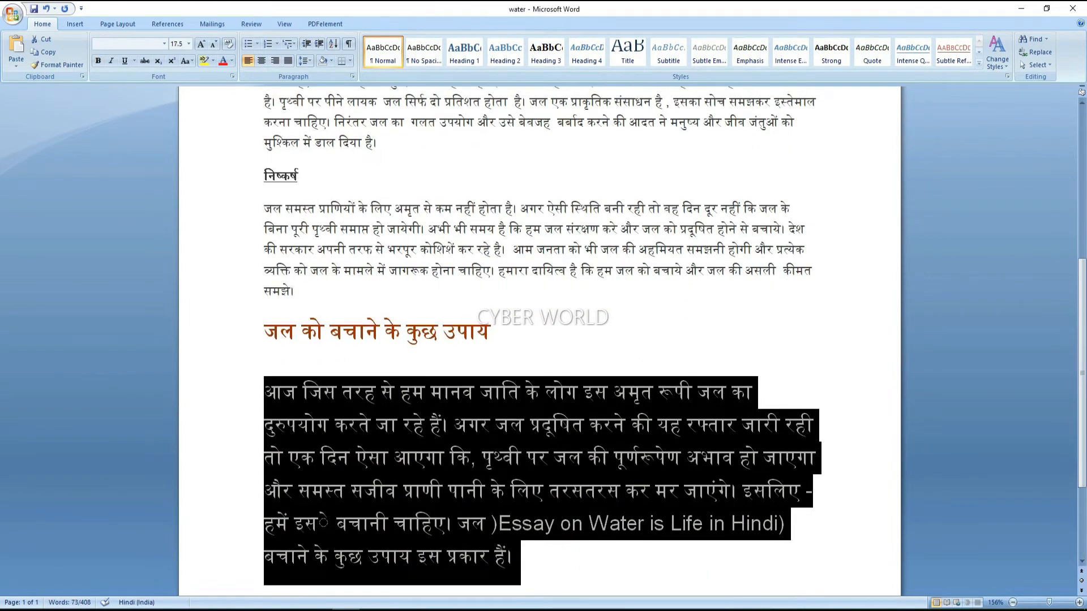
{"action": "key", "text": "alt+Tab"}
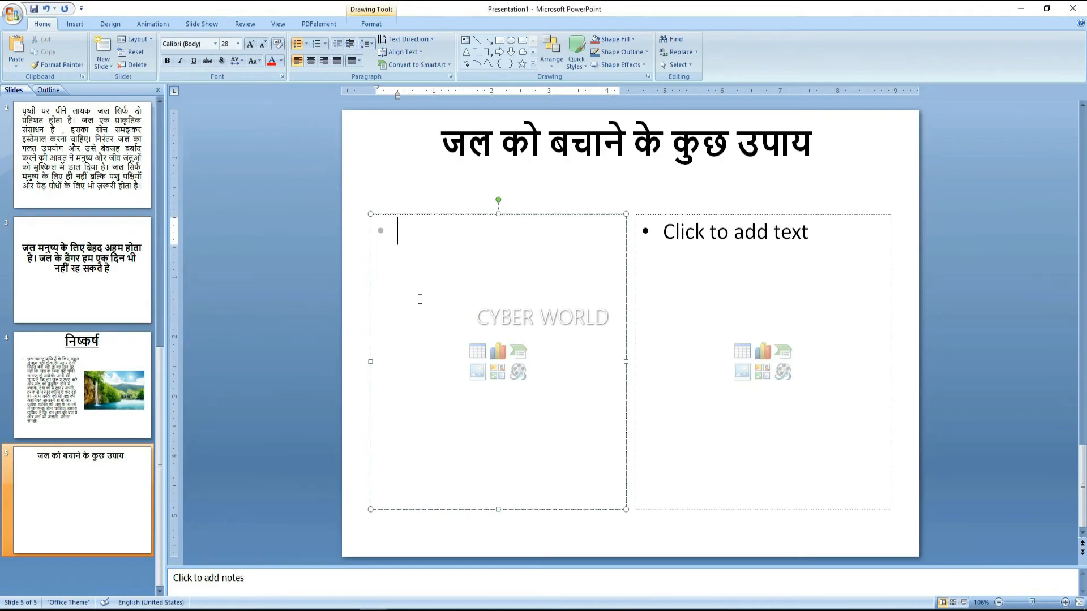
{"action": "key", "text": "ctrl+v"}
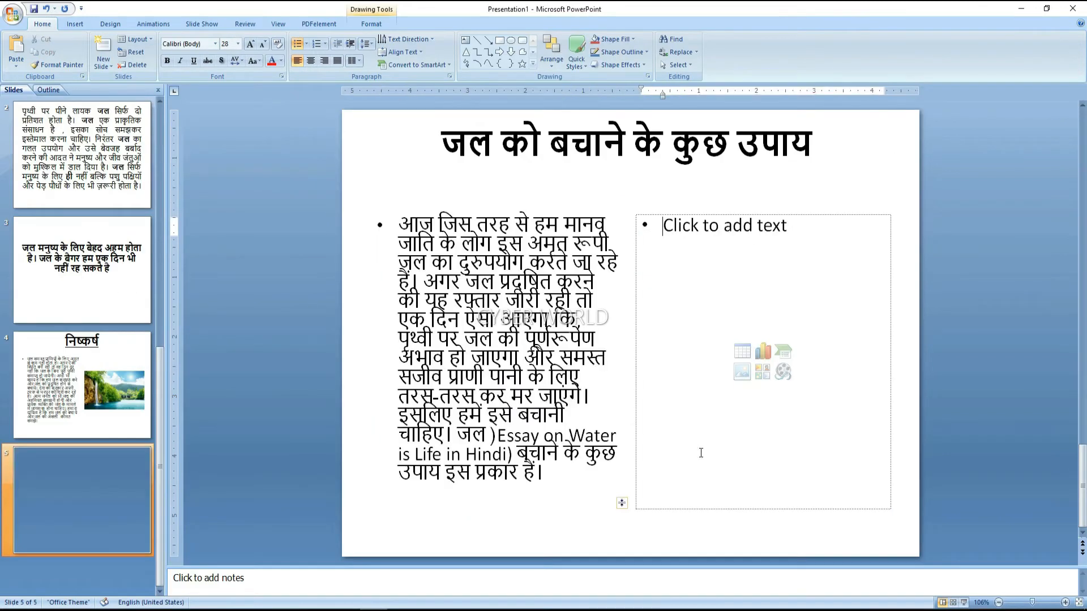
{"action": "left_click", "coordinate": [711, 449]}
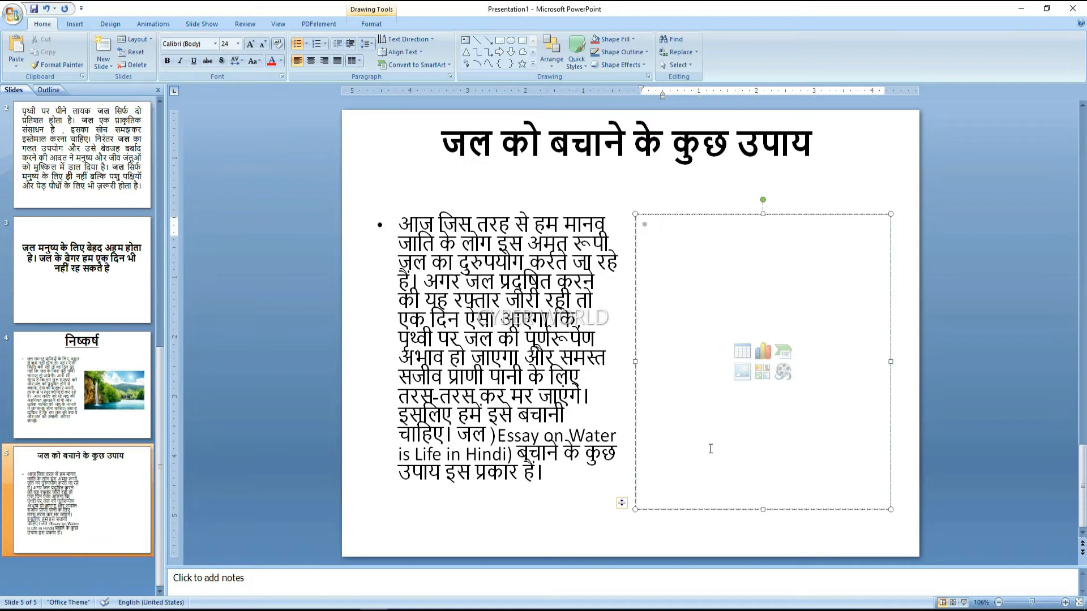
Insert the mountain-lake picture 10940914 into slide 5's right box, then return to the earlier slides
{"action": "left_click", "coordinate": [742, 373]}
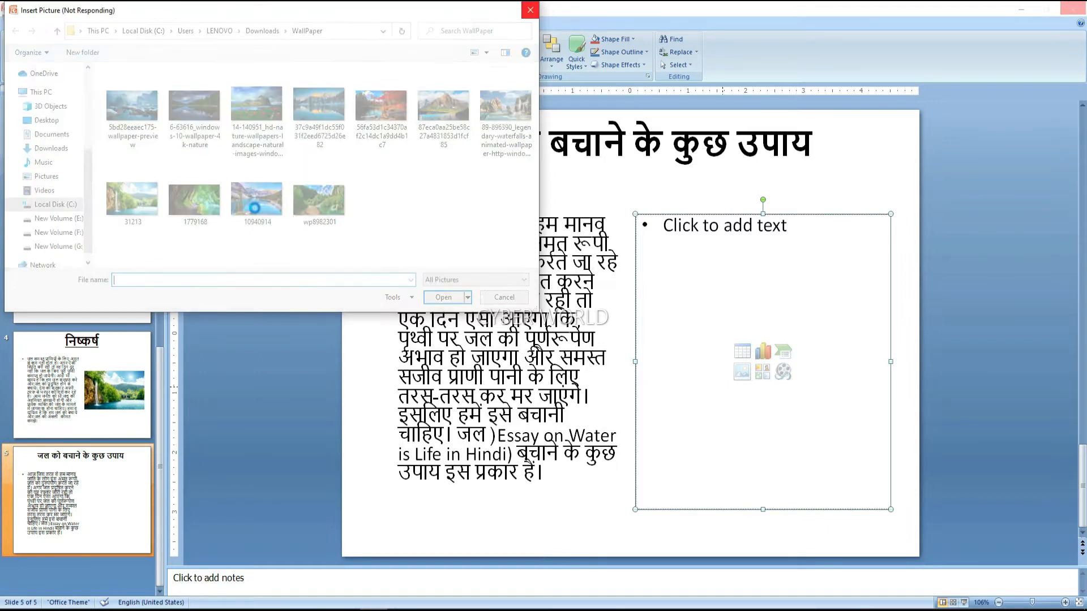
{"action": "left_click", "coordinate": [439, 300]}
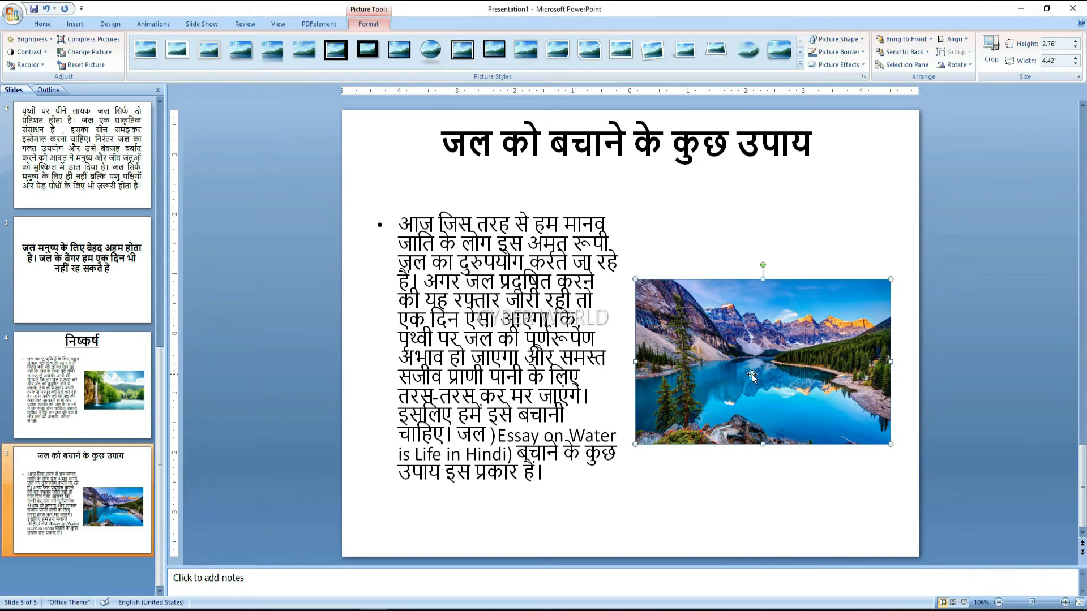
{"action": "left_click", "coordinate": [90, 465]}
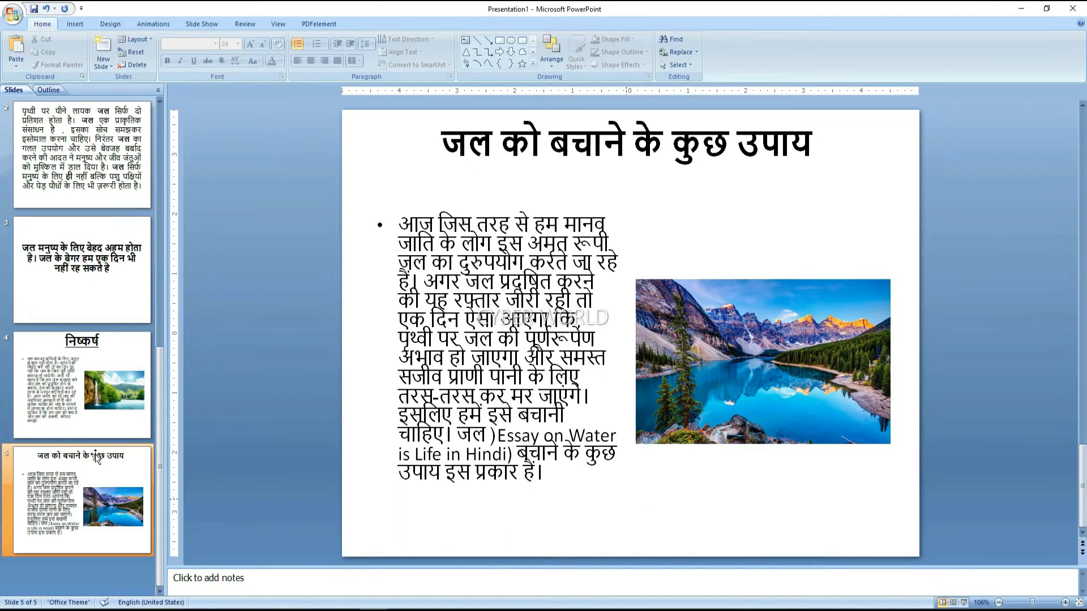
{"action": "scroll", "coordinate": [96, 453], "scroll_direction": "up", "scroll_amount": 2}
{"action": "scroll", "coordinate": [101, 215], "scroll_direction": "down", "scroll_amount": 2}
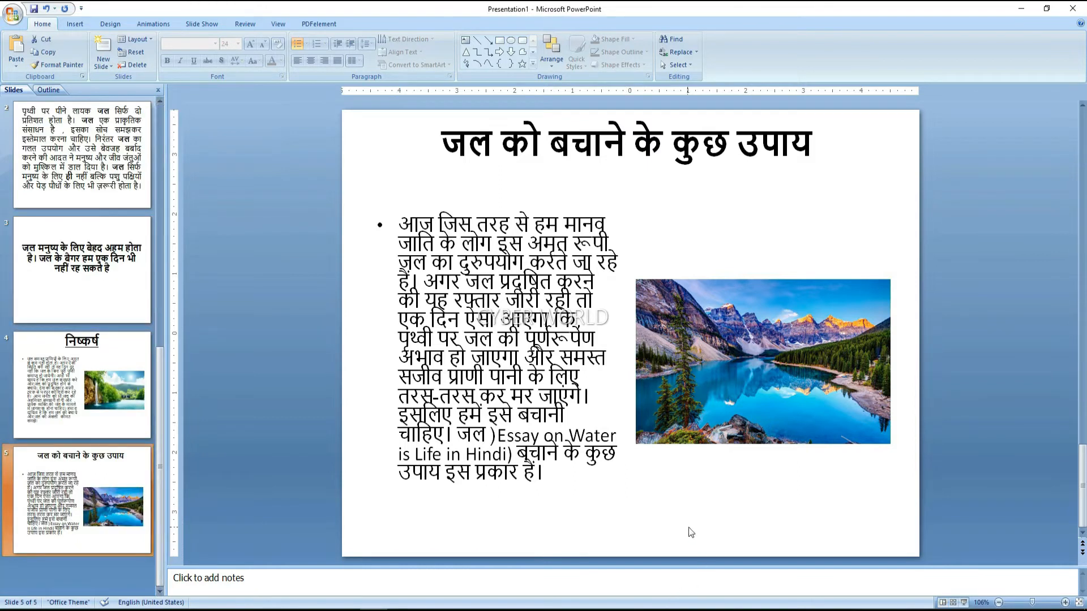
{"action": "scroll", "coordinate": [143, 289], "scroll_direction": "up", "scroll_amount": 2}
{"action": "left_click", "coordinate": [142, 288]}
{"action": "left_click", "coordinate": [104, 199]}
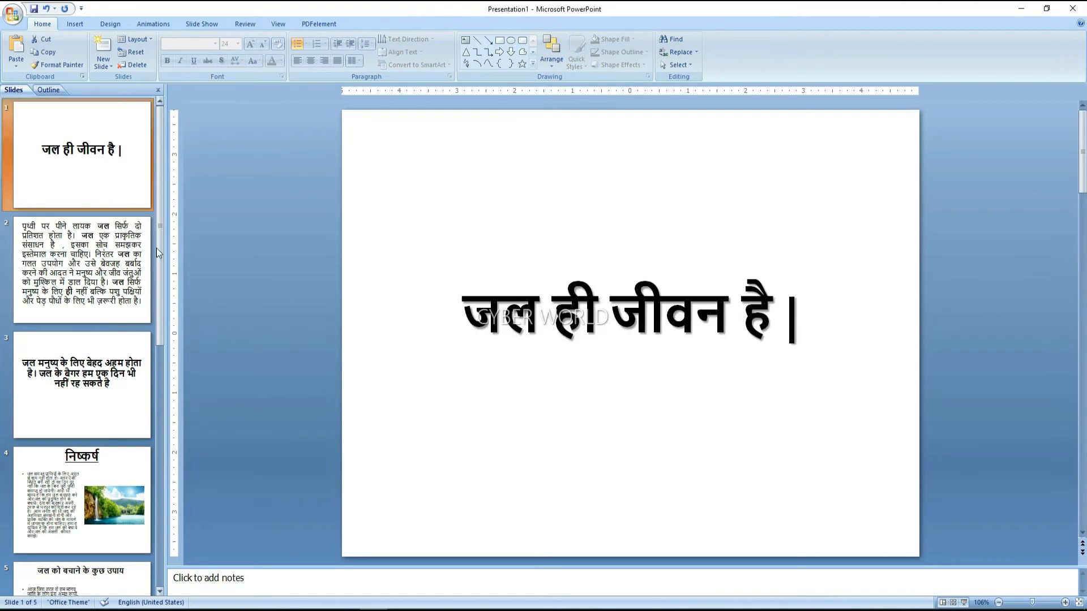
{"action": "left_click", "coordinate": [105, 269]}
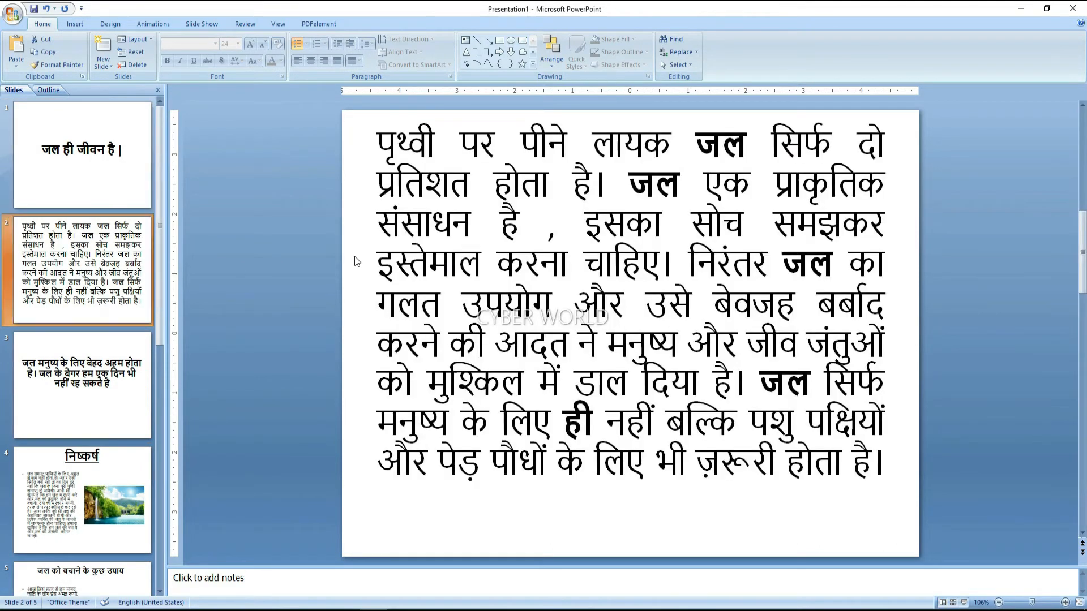
{"action": "left_click", "coordinate": [94, 394]}
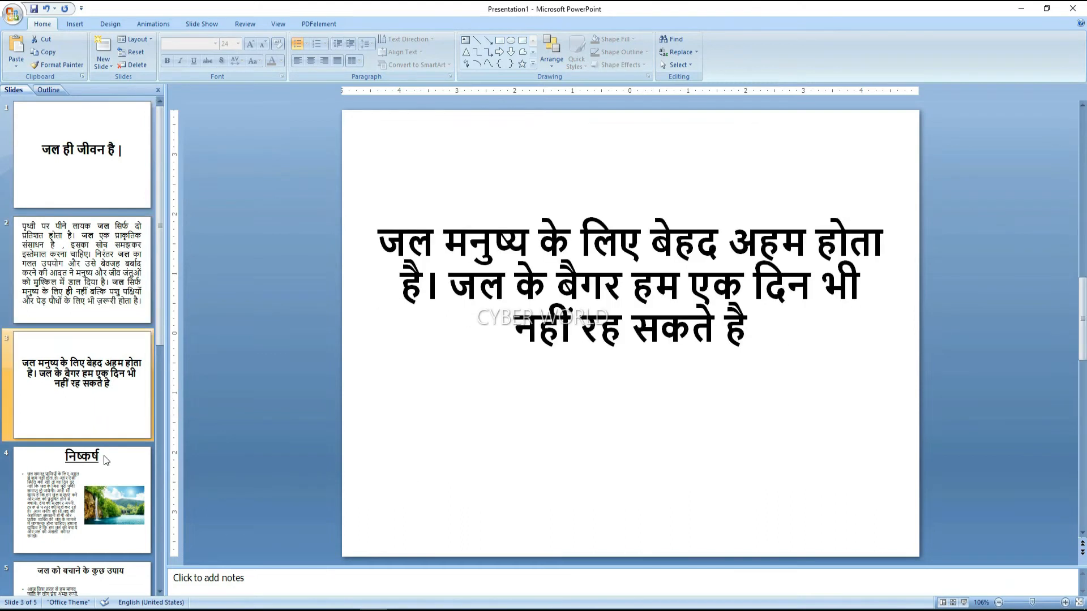
{"action": "left_click", "coordinate": [106, 465]}
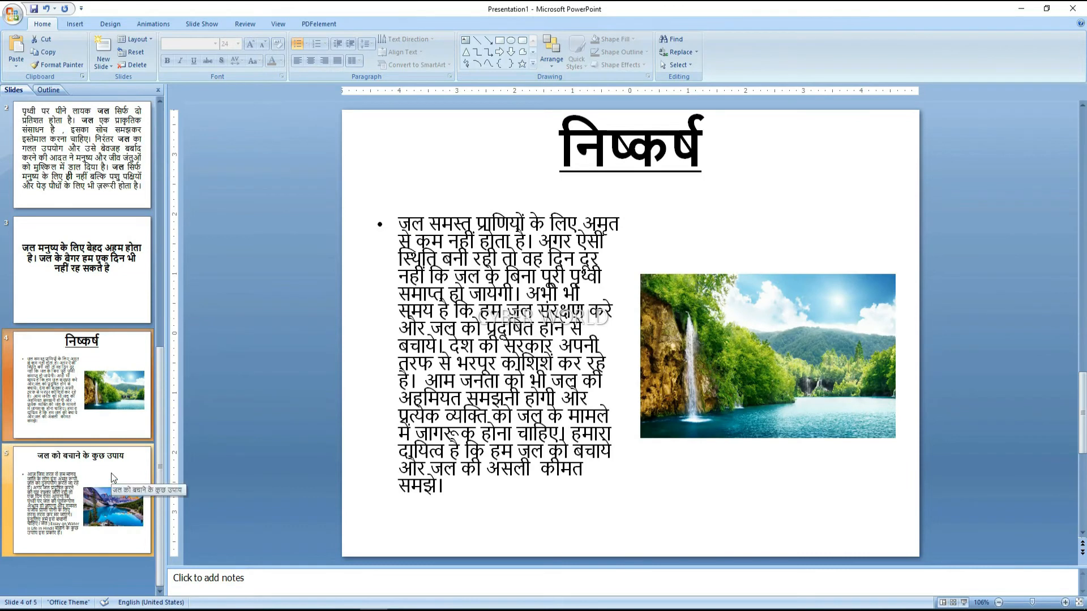
{"action": "left_click", "coordinate": [113, 477]}
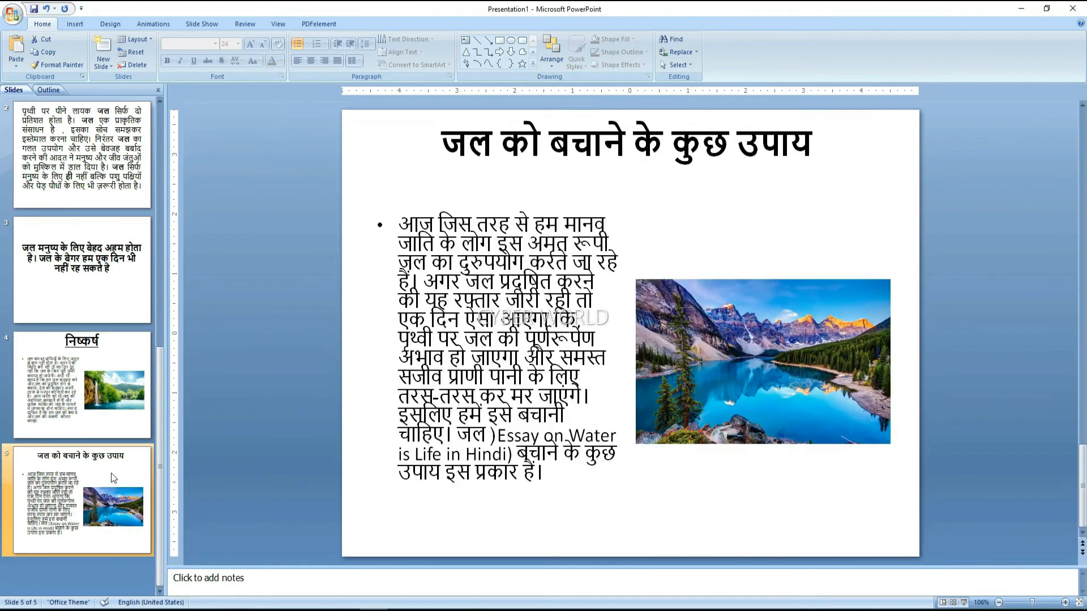
{"action": "key", "text": "Home"}
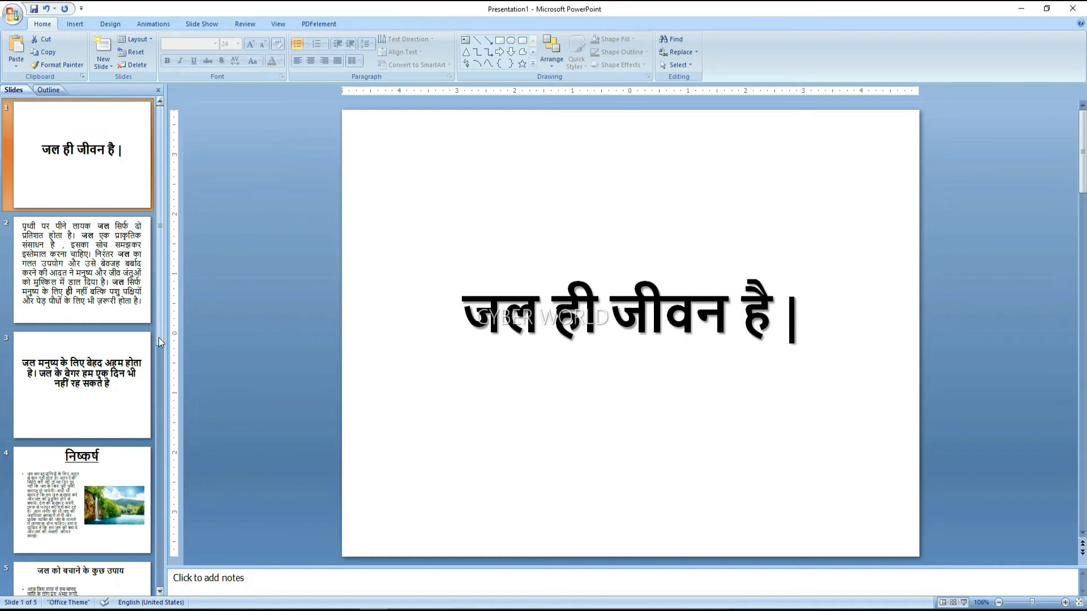
{"action": "left_click", "coordinate": [596, 433]}
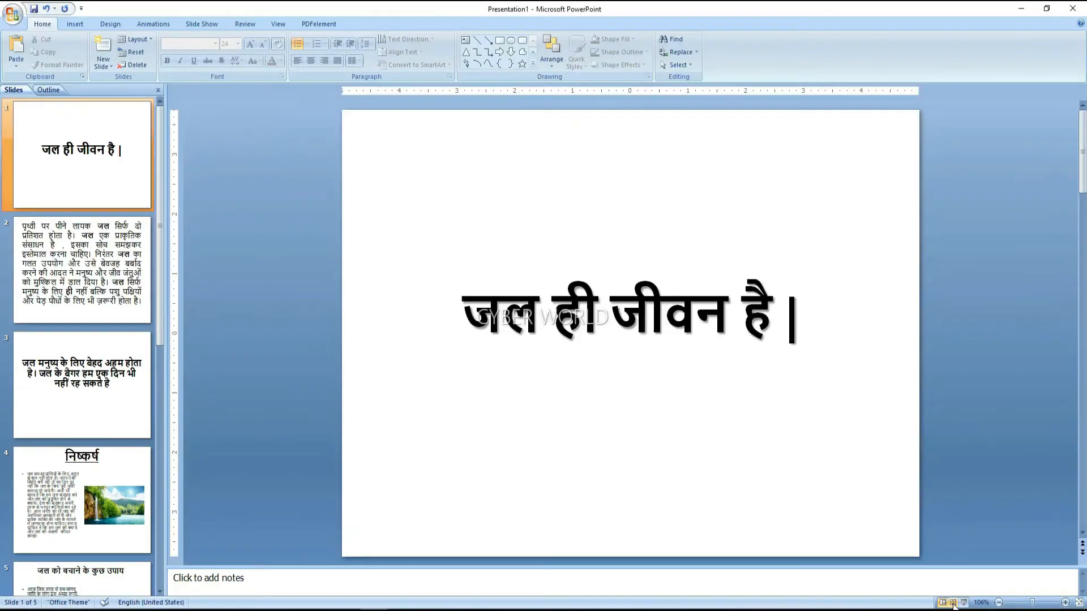
{"action": "left_click", "coordinate": [854, 596]}
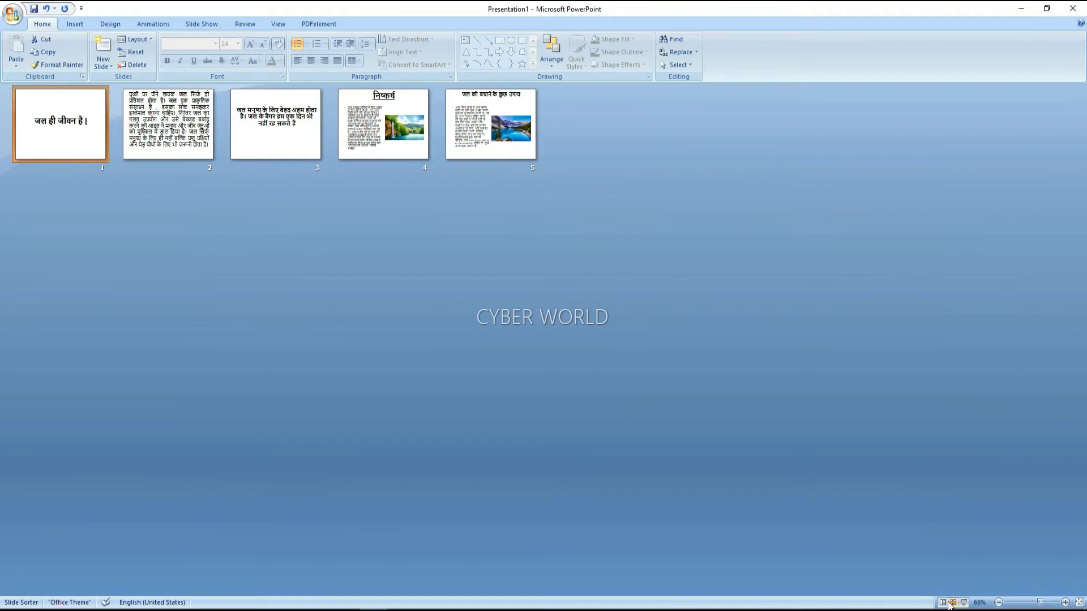
{"action": "left_click", "coordinate": [943, 603]}
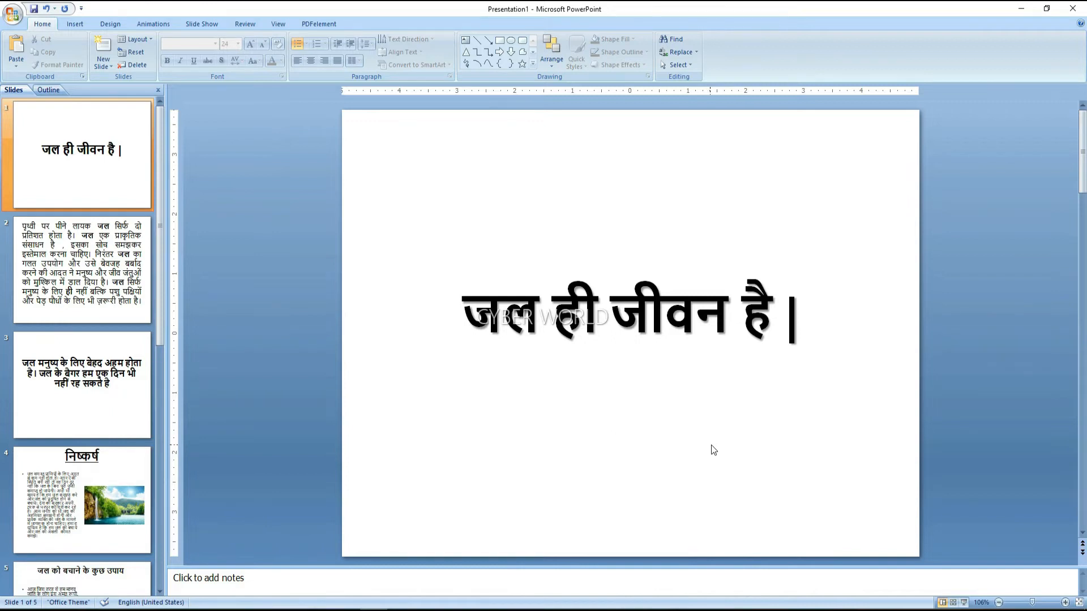
{"action": "left_click", "coordinate": [965, 603]}
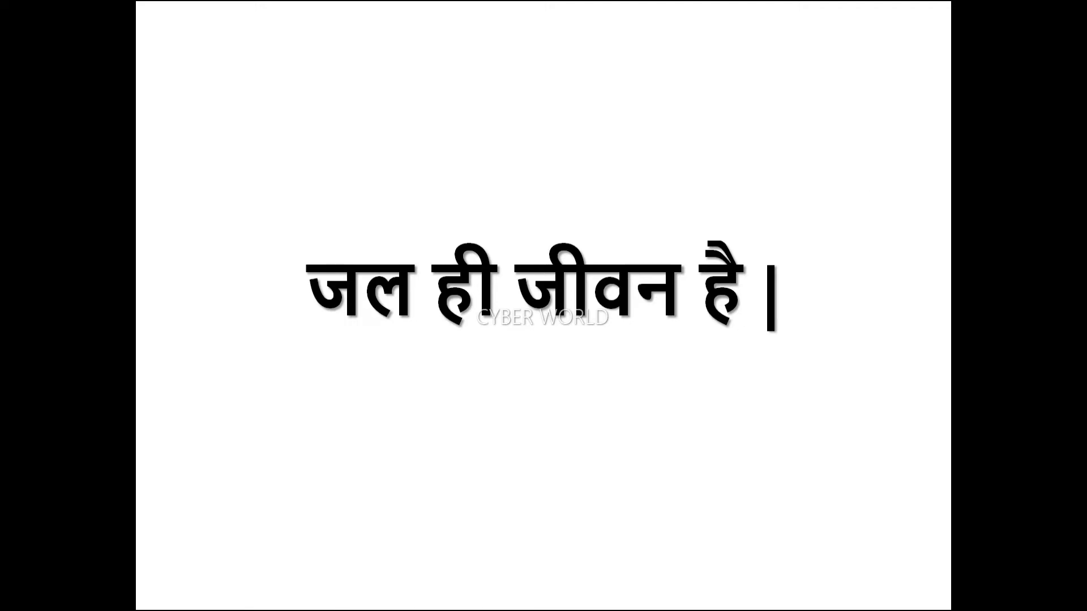
{"action": "key", "text": "Right"}
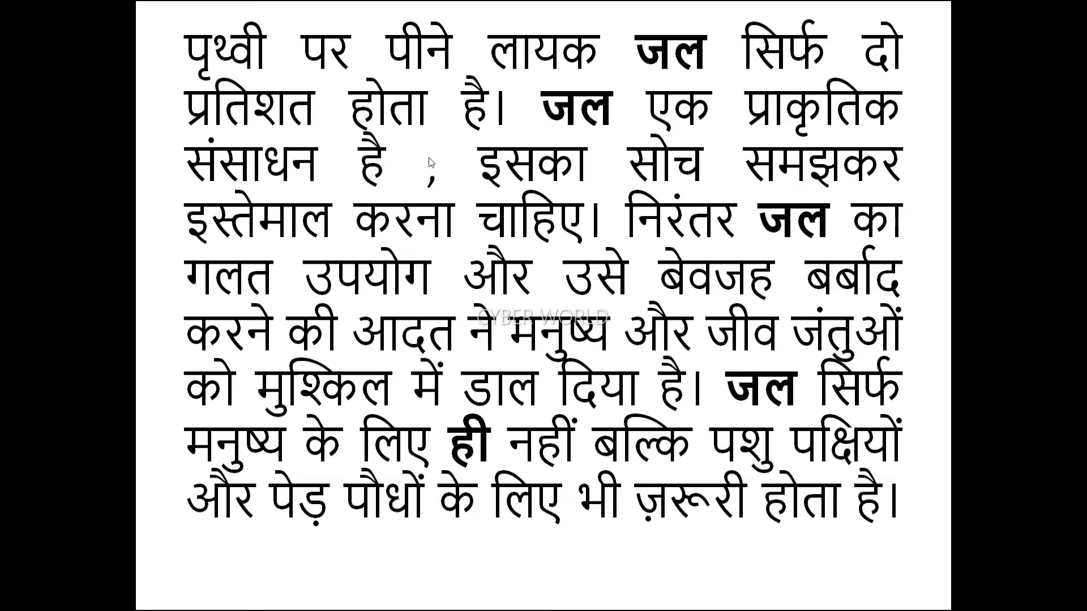
{"action": "key", "text": "Right"}
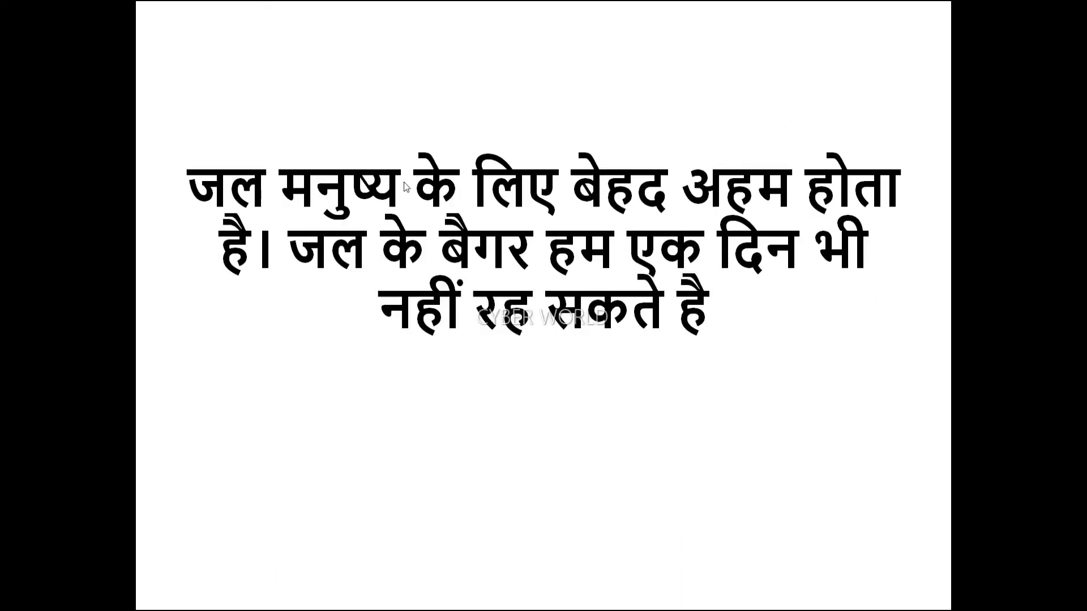
{"action": "key", "text": "Right"}
{"action": "key", "text": "Right"}
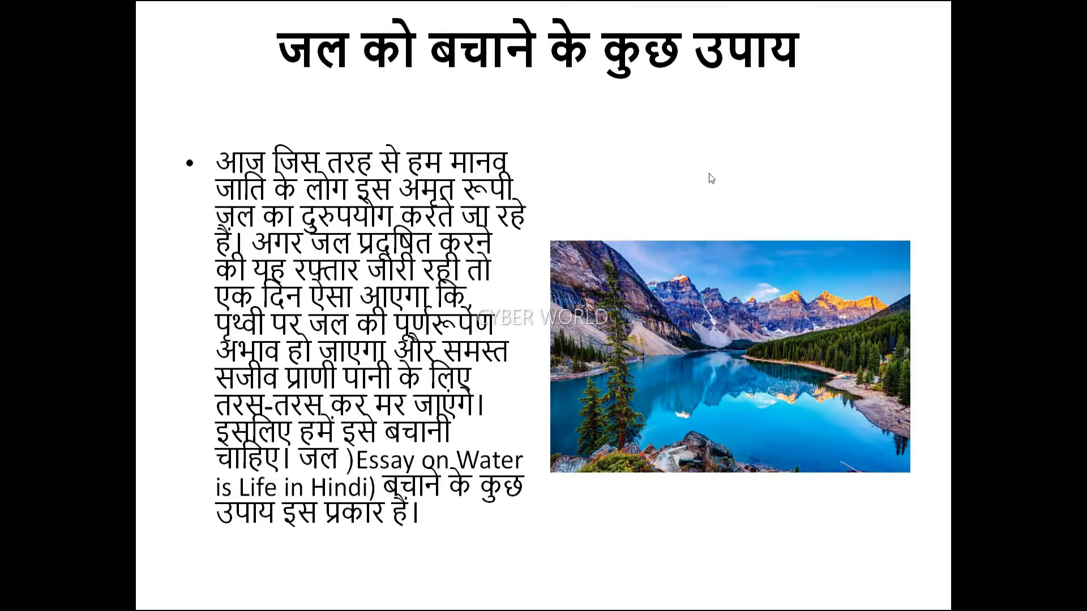
{"action": "left_click", "coordinate": [597, 166]}
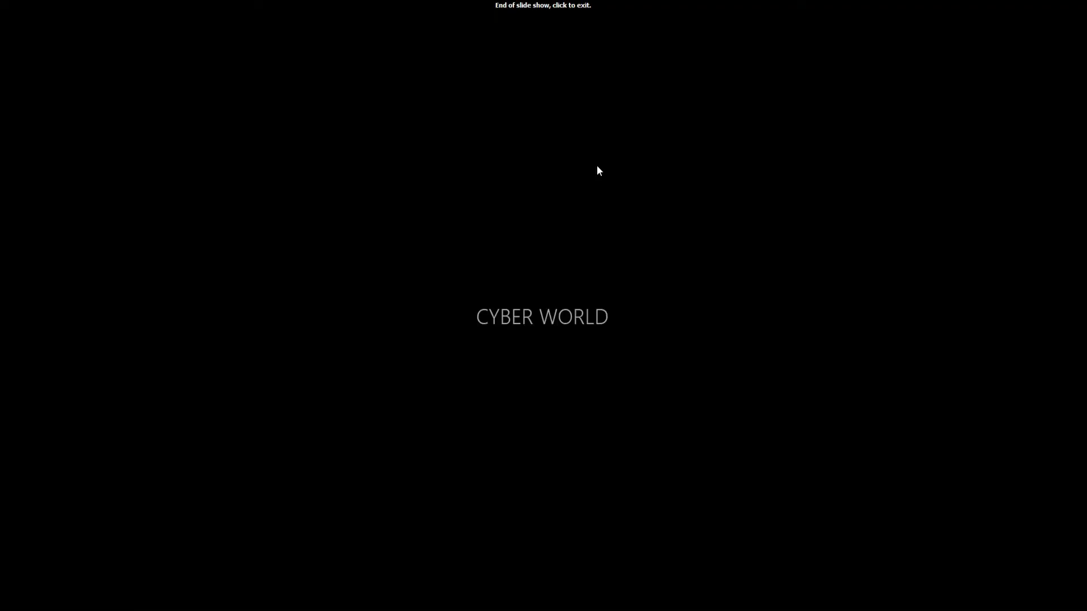
{"action": "left_click", "coordinate": [593, 28]}
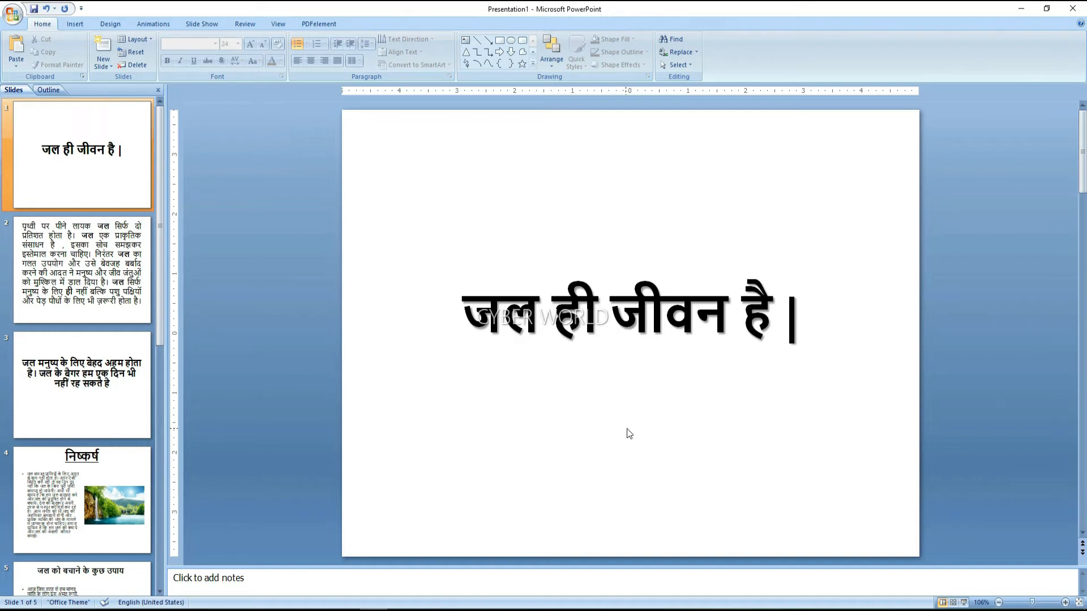
Insert the 5bd28eeaec175-wallpaper-preview misty lake picture onto slide 1
{"action": "left_click", "coordinate": [75, 24]}
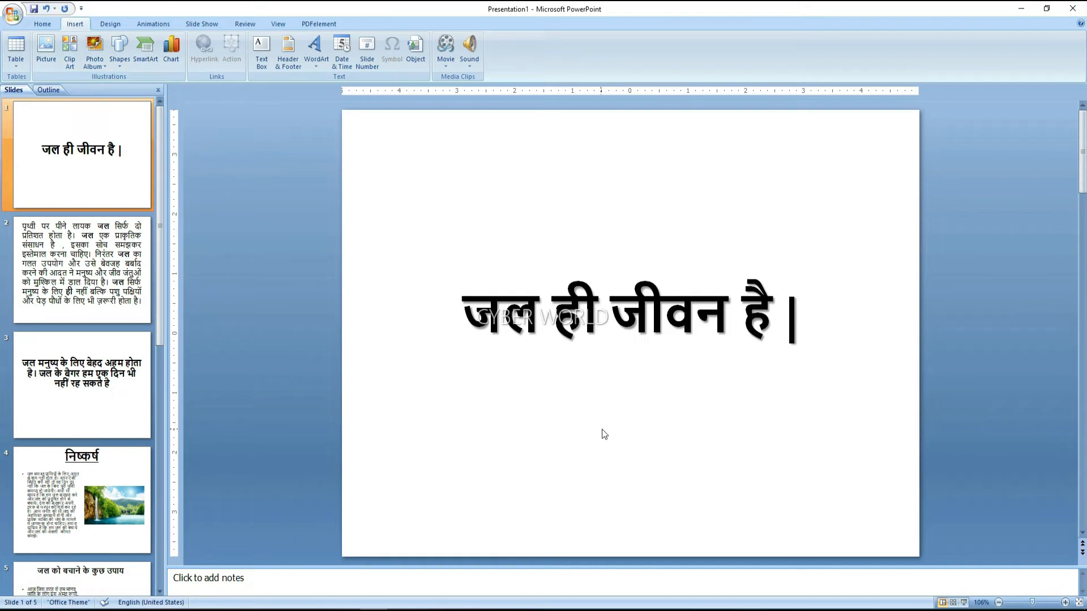
{"action": "left_click", "coordinate": [51, 59]}
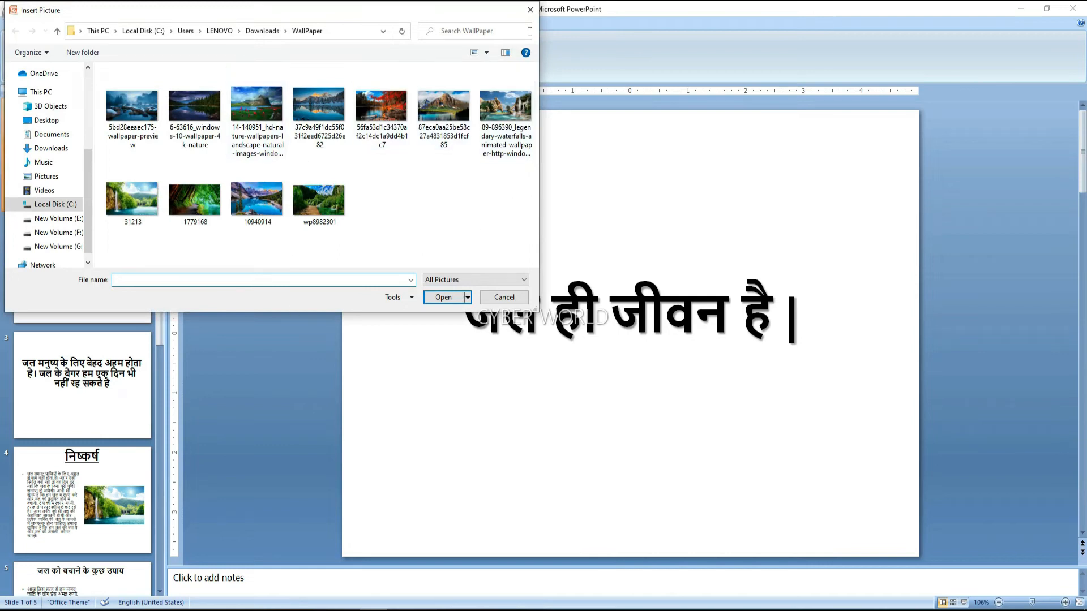
{"action": "left_click", "coordinate": [531, 11]}
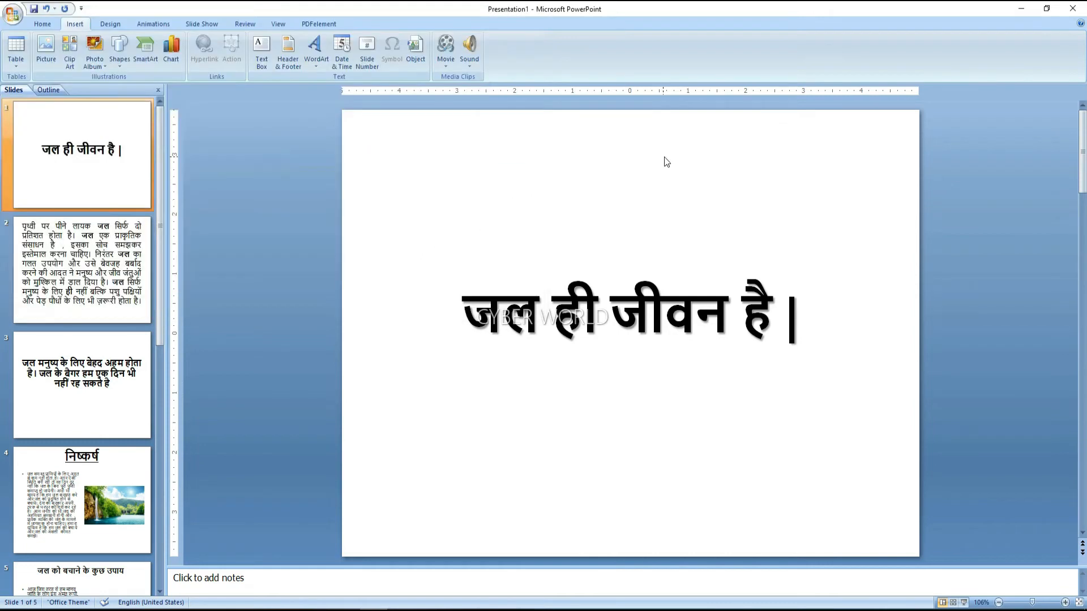
{"action": "left_click", "coordinate": [51, 53]}
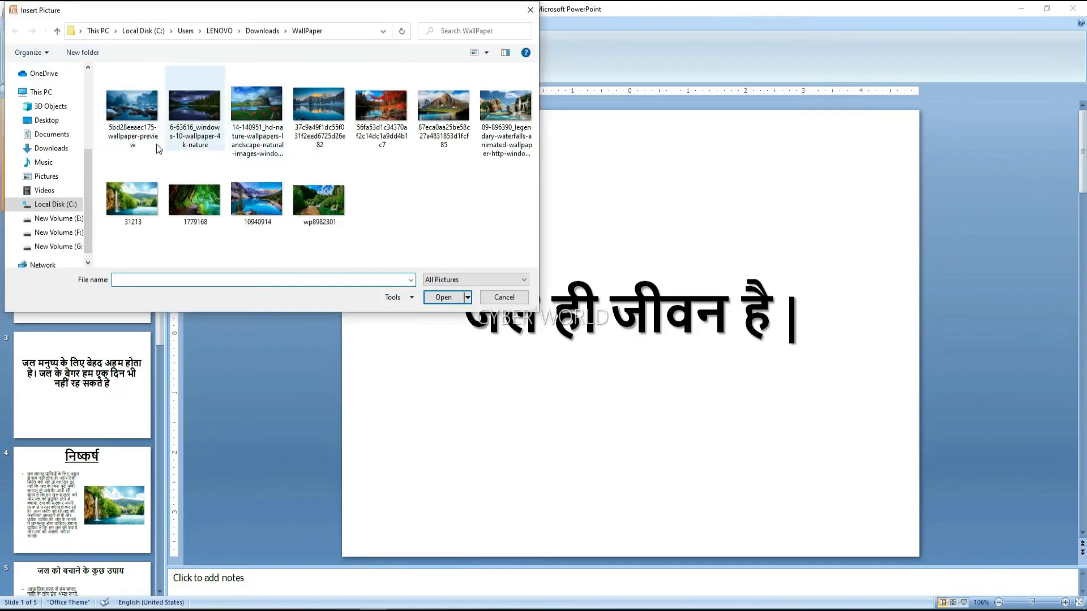
{"action": "left_click", "coordinate": [132, 108]}
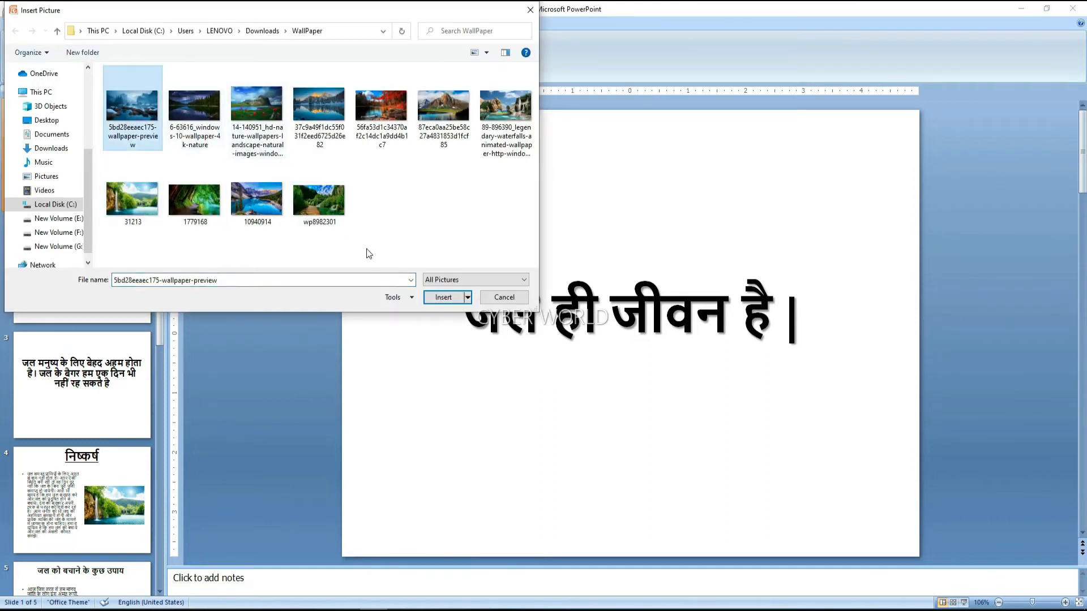
{"action": "left_click", "coordinate": [433, 299]}
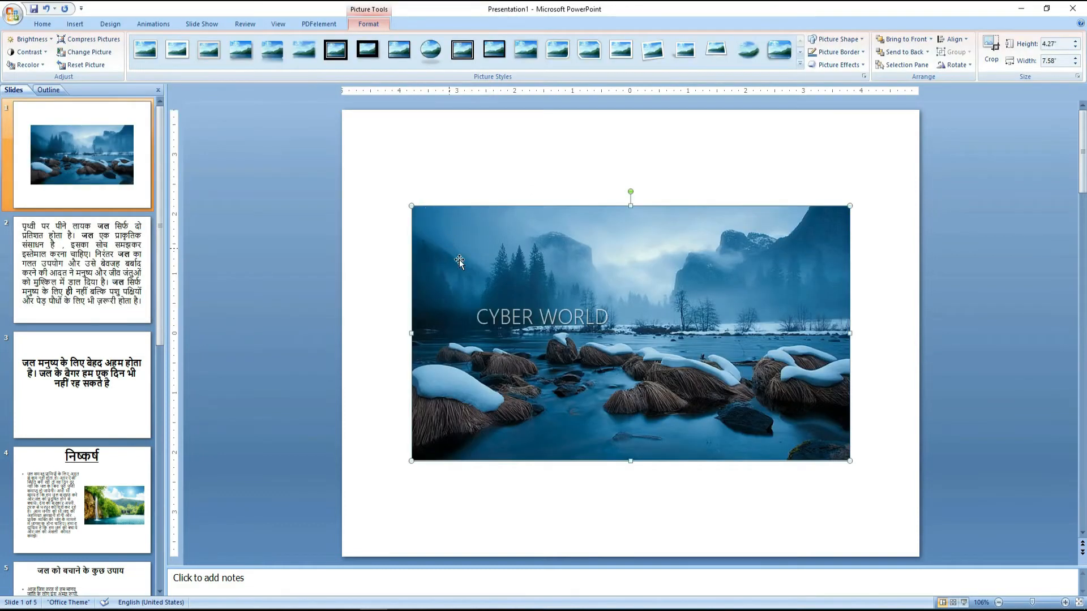
Drag the misty lake picture higher and slightly right on slide 1
{"action": "left_click_drag", "start_coordinate": [535, 299], "coordinate": [528, 237]}
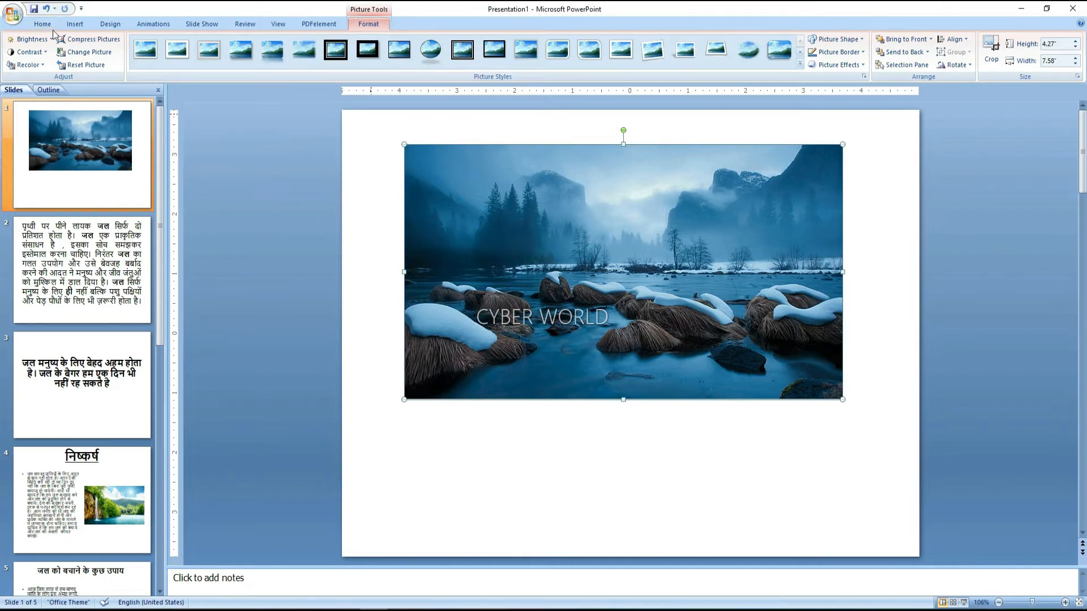
{"action": "left_click", "coordinate": [498, 134]}
{"action": "left_click", "coordinate": [508, 196]}
{"action": "left_click_drag", "start_coordinate": [635, 268], "coordinate": [638, 279]}
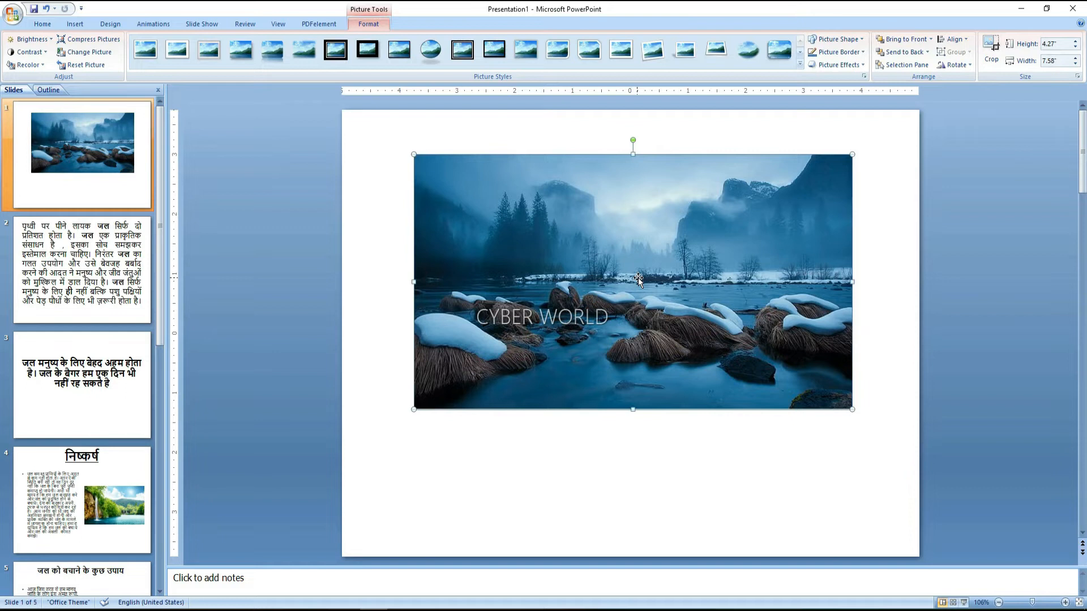